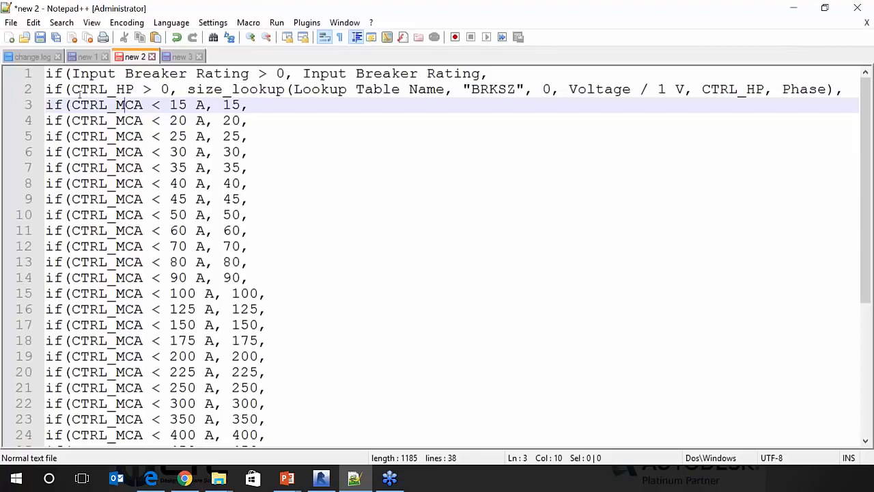
- Review the nested breaker-size formula from the Input Breaker Rating condition through the closing CTRL_MCA lines
{"action": "left_click", "coordinate": [70, 89]}
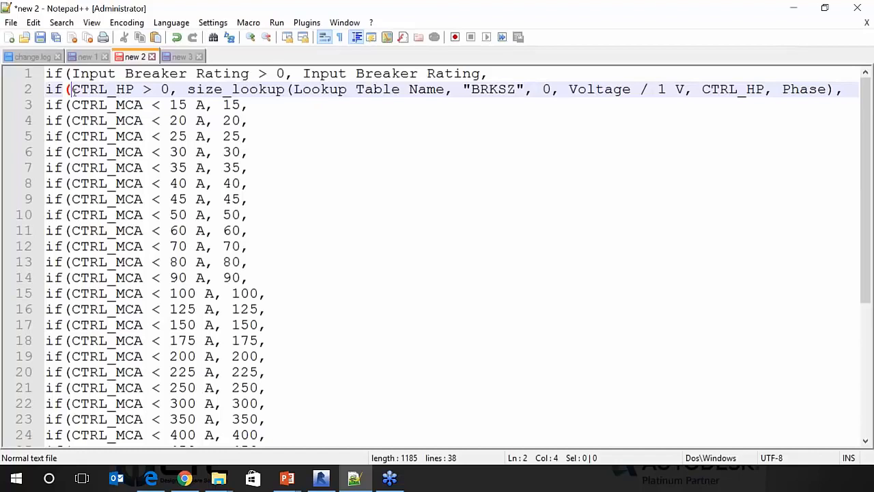
{"action": "scroll", "coordinate": [299, 188], "scroll_direction": "down", "scroll_amount": 5}
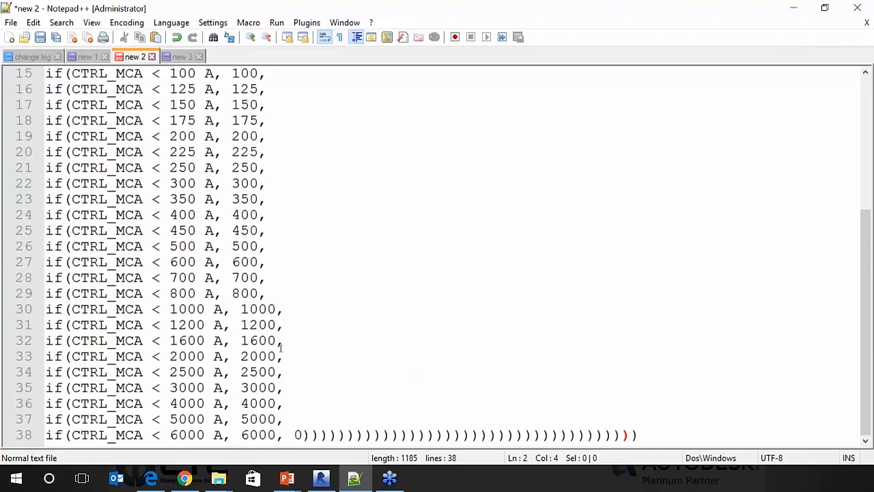
{"action": "scroll", "coordinate": [280, 349], "scroll_direction": "up", "scroll_amount": 5}
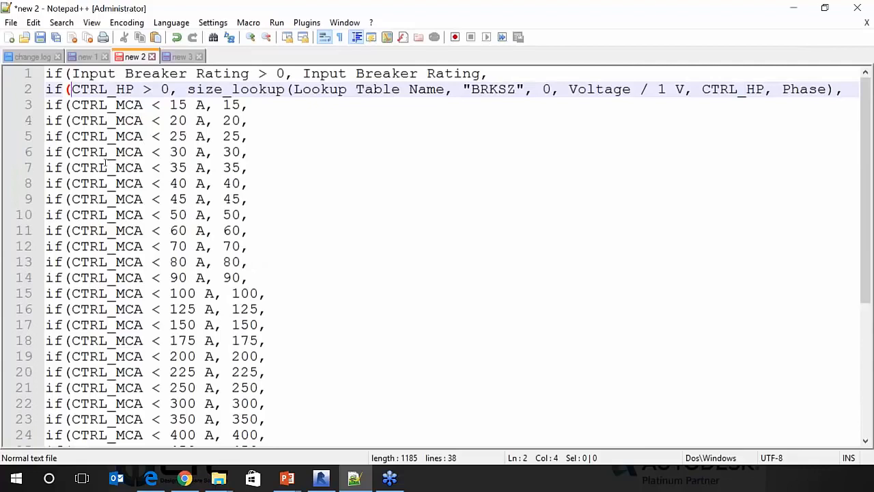
{"action": "left_click", "coordinate": [92, 88]}
{"action": "left_click", "coordinate": [115, 76]}
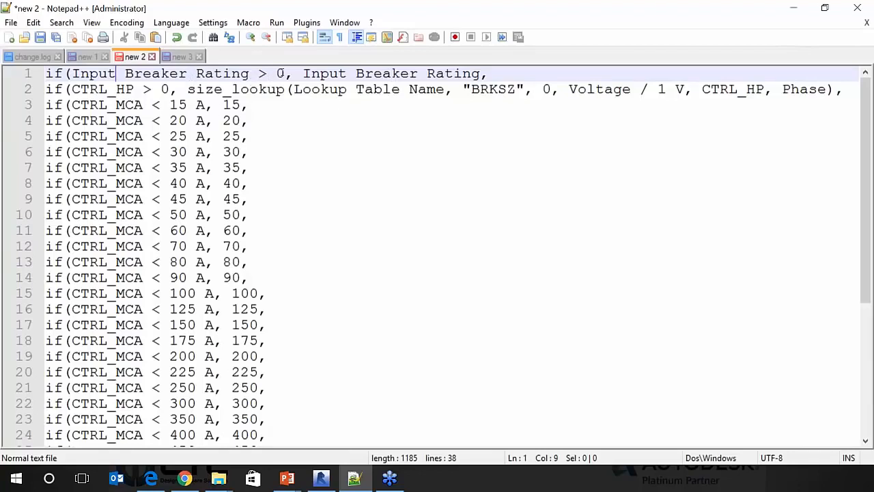
{"action": "left_click", "coordinate": [335, 76]}
- Examine the size_lookup arguments in line 2: Lookup Table Name, "BRKSZ", 0, Voltage / 1 V, CTRL_HP and Phase
{"action": "left_click", "coordinate": [295, 88]}
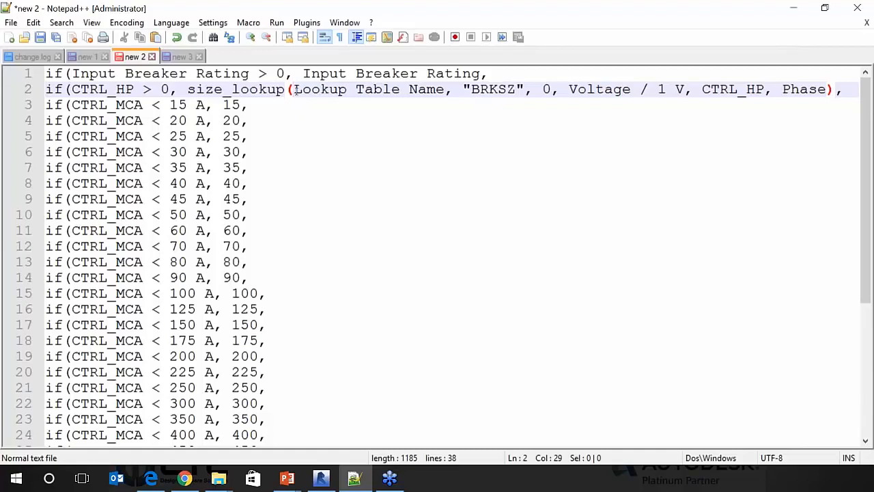
{"action": "left_click", "coordinate": [506, 89]}
{"action": "left_click", "coordinate": [551, 88]}
{"action": "left_click_drag", "start_coordinate": [569, 89], "coordinate": [679, 96]}
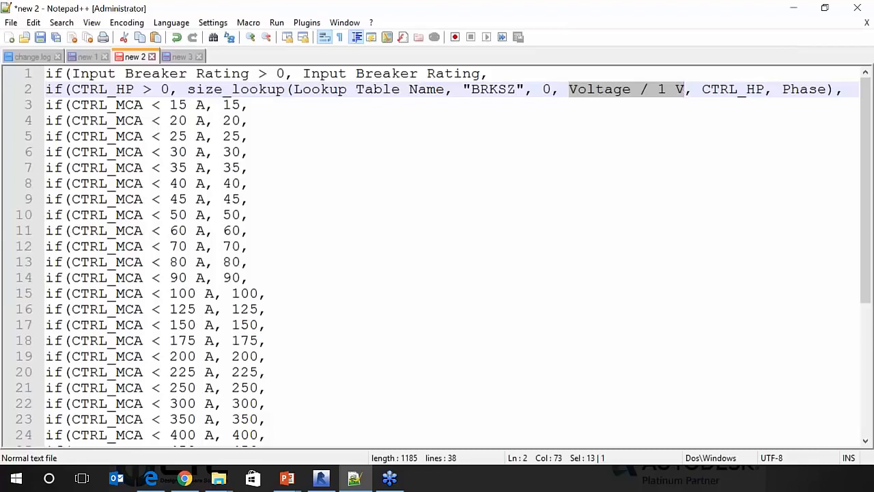
{"action": "left_click_drag", "start_coordinate": [703, 95], "coordinate": [764, 90]}
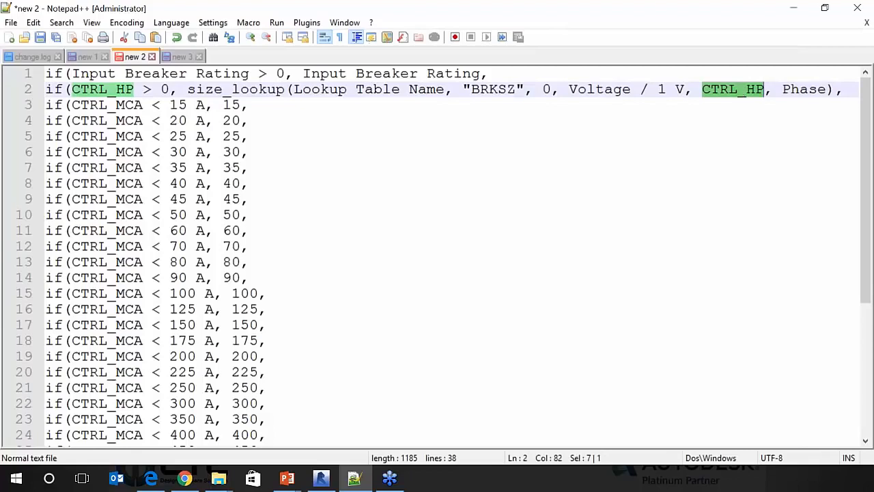
{"action": "left_click_drag", "start_coordinate": [827, 90], "coordinate": [781, 90]}
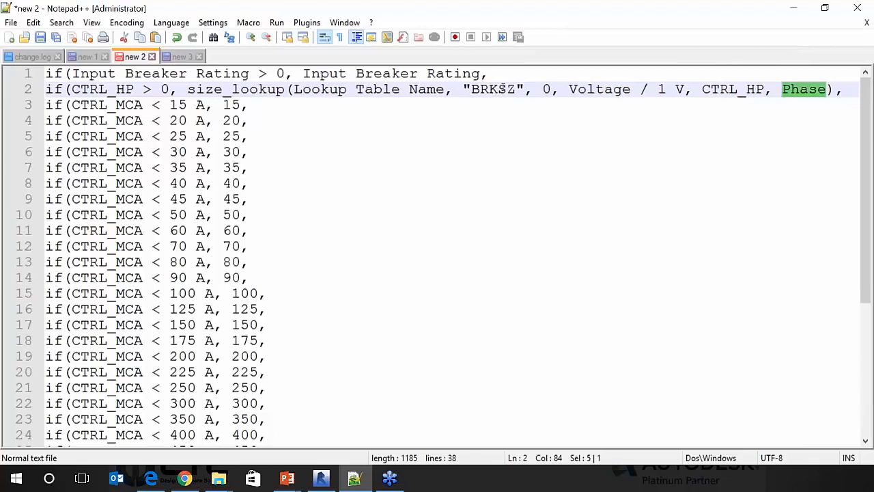
{"action": "left_click", "coordinate": [501, 88]}
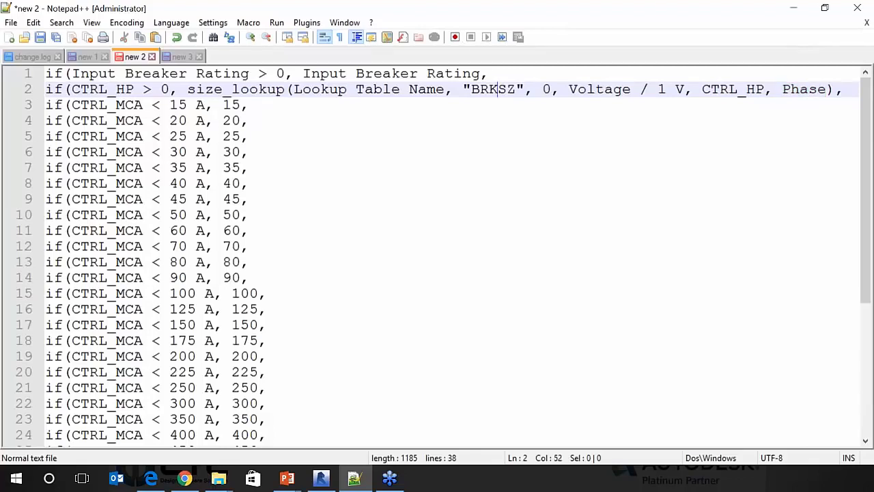
- Examine how the CTRL_MCA conditions for 15 A and 20 A pair each threshold with a breaker size
{"action": "left_click", "coordinate": [85, 104]}
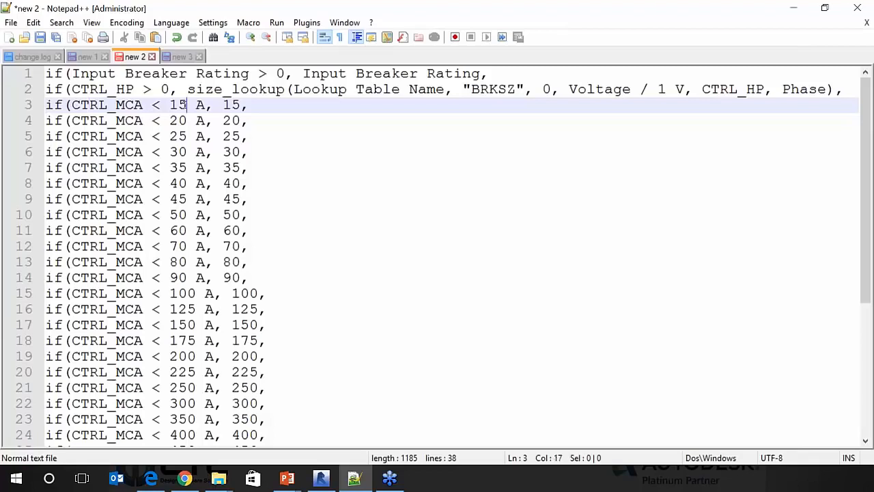
{"action": "double_click", "coordinate": [182, 104]}
{"action": "left_click", "coordinate": [240, 105]}
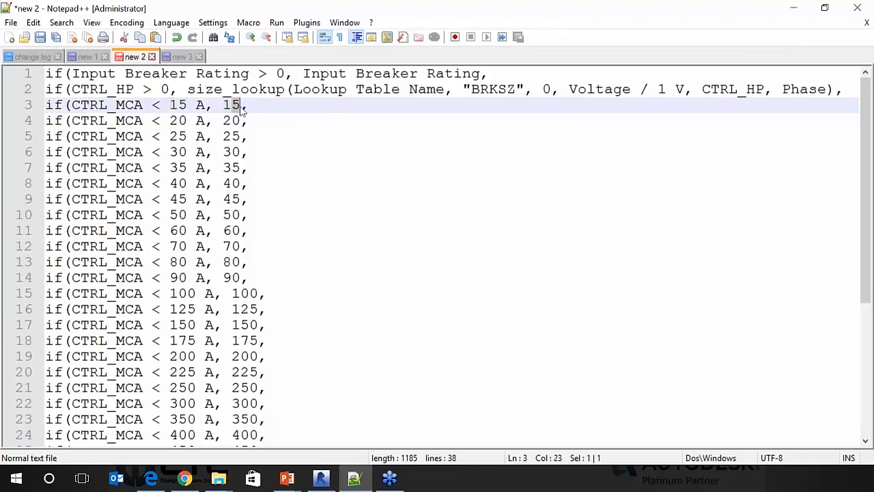
{"action": "left_click", "coordinate": [176, 120]}
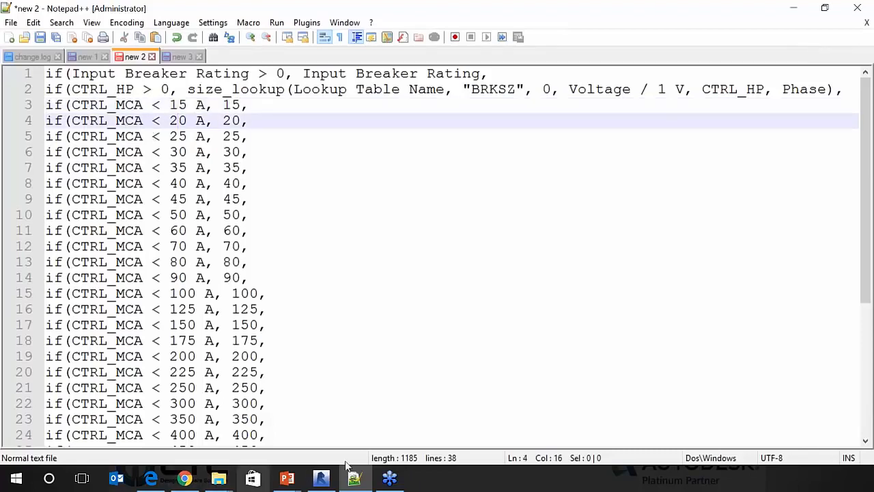
- Switch to Revit, close the air terminal's Family Types dialog and bring up the Electrical example.rfa family
{"action": "left_click", "coordinate": [321, 478]}
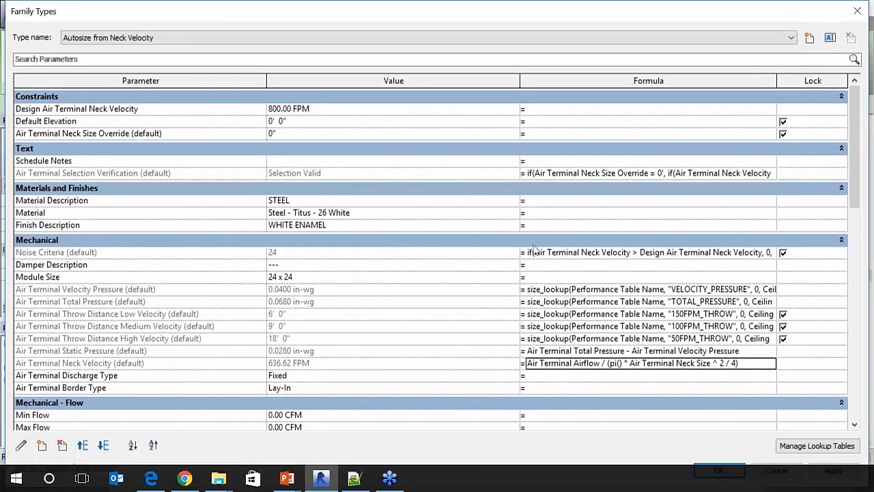
{"action": "left_click", "coordinate": [857, 11]}
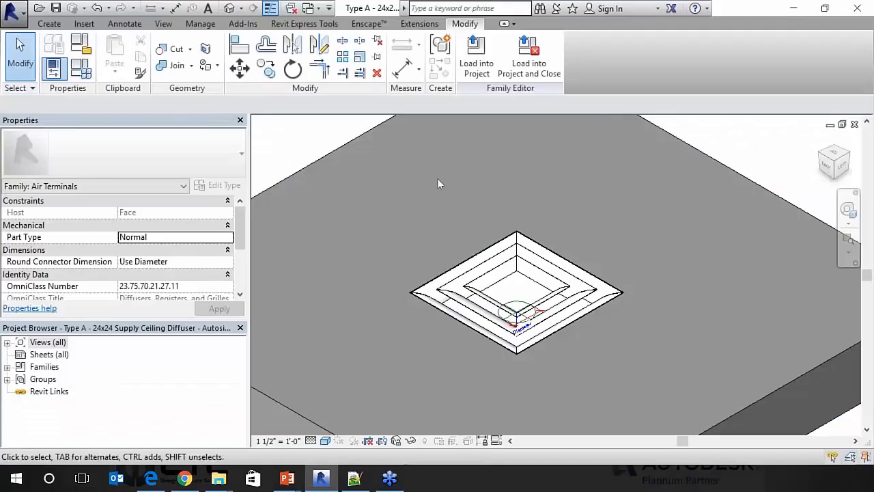
{"action": "key", "text": "ctrl+Tab"}
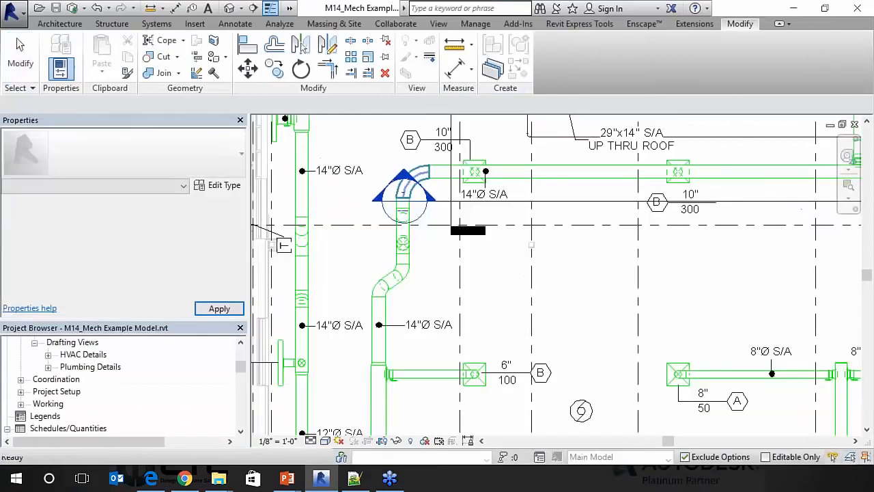
{"action": "key", "text": "ctrl+Tab"}
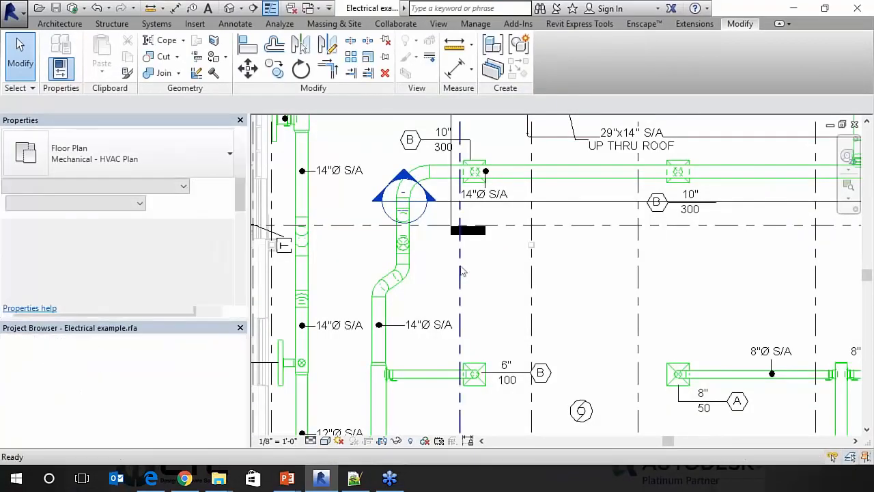
{"action": "middle_click_drag", "start_coordinate": [628, 366], "coordinate": [540, 284]}
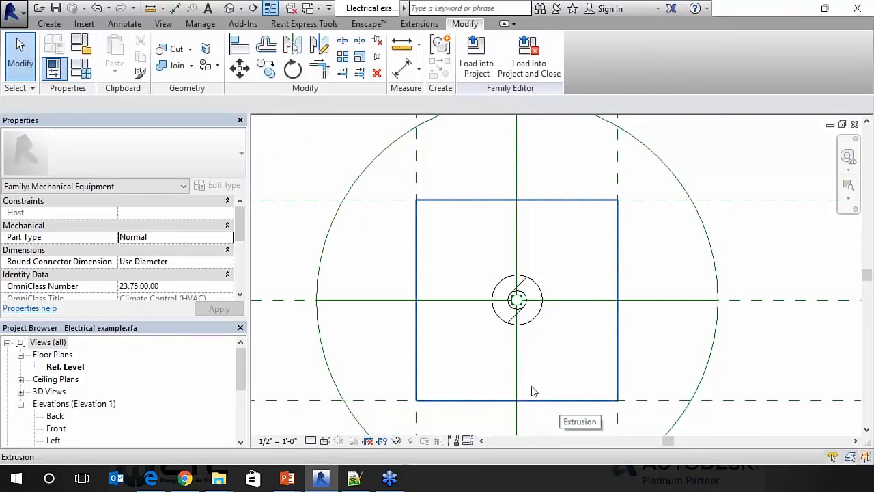
- Select the electrical connector and inspect its load properties, including the family parameter associated with Number of Poles
{"action": "left_click", "coordinate": [572, 302]}
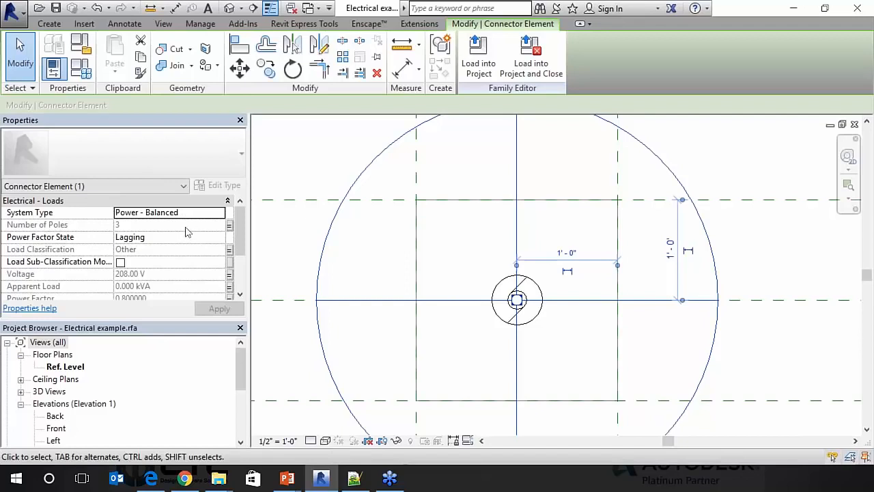
{"action": "left_click", "coordinate": [229, 226]}
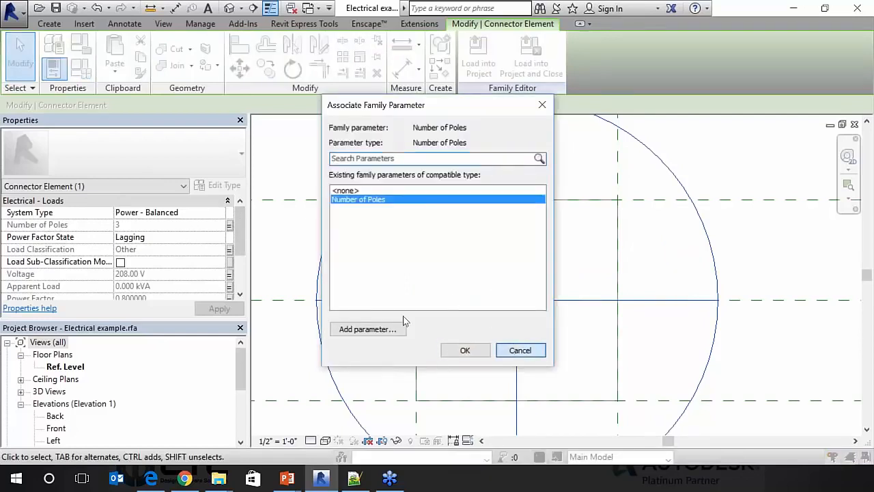
{"action": "left_click", "coordinate": [514, 352]}
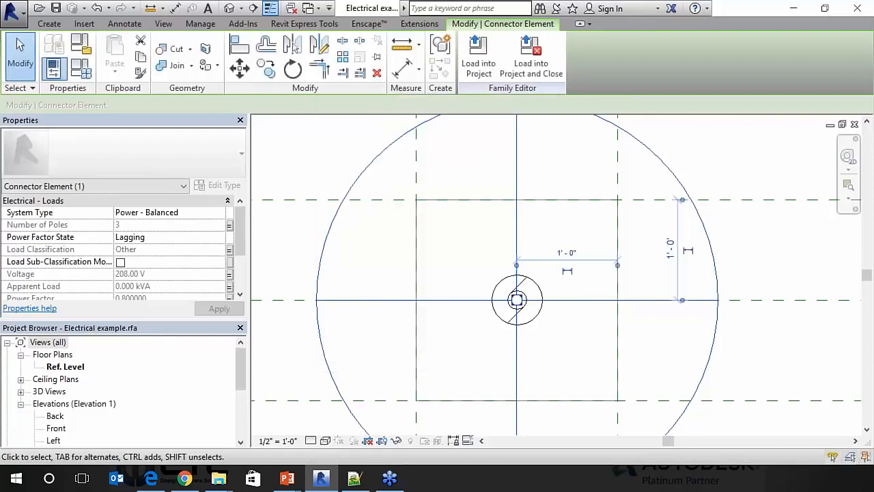
{"action": "scroll", "coordinate": [212, 239], "scroll_direction": "down", "scroll_amount": 3}
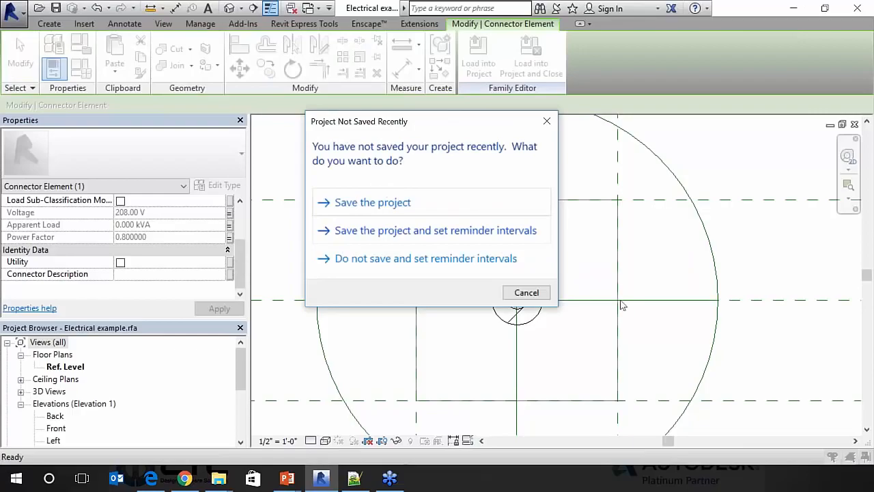
- Dismiss the save reminder, open Family Types and review the Input MCA, Voltage, Power Factor, Phase and Number of Poles parameters
{"action": "left_click", "coordinate": [522, 293]}
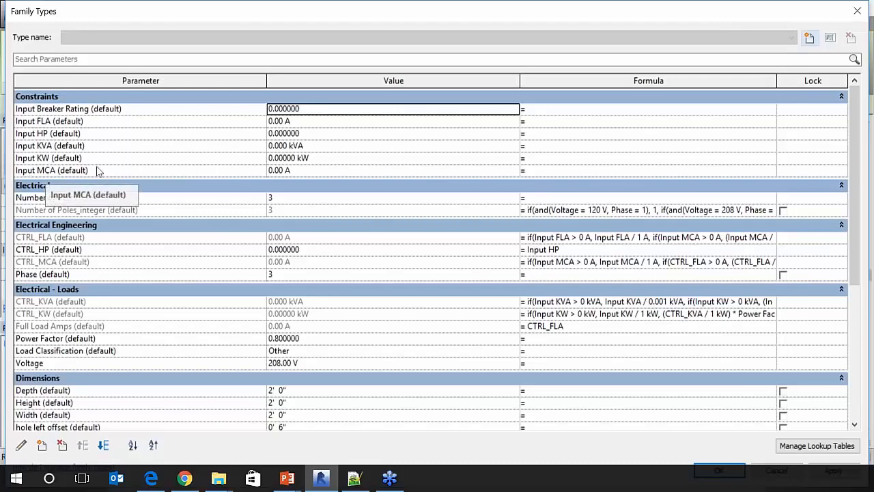
{"action": "left_click", "coordinate": [45, 171]}
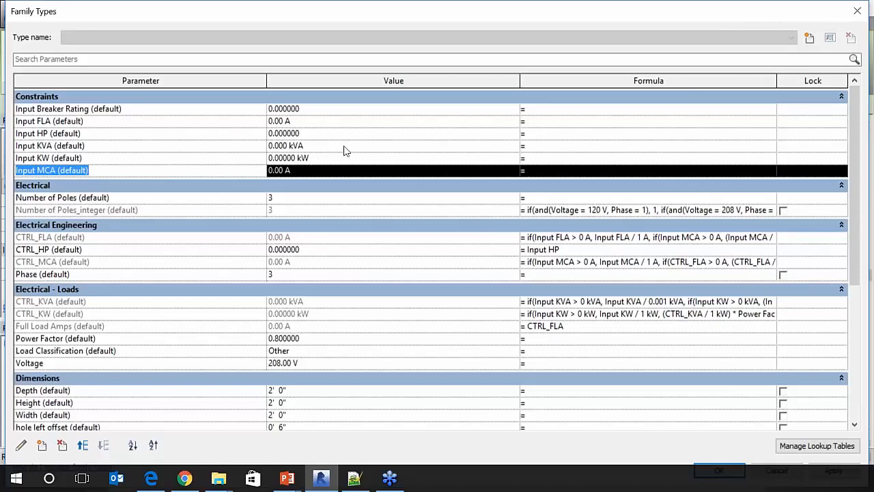
{"action": "left_click", "coordinate": [302, 362]}
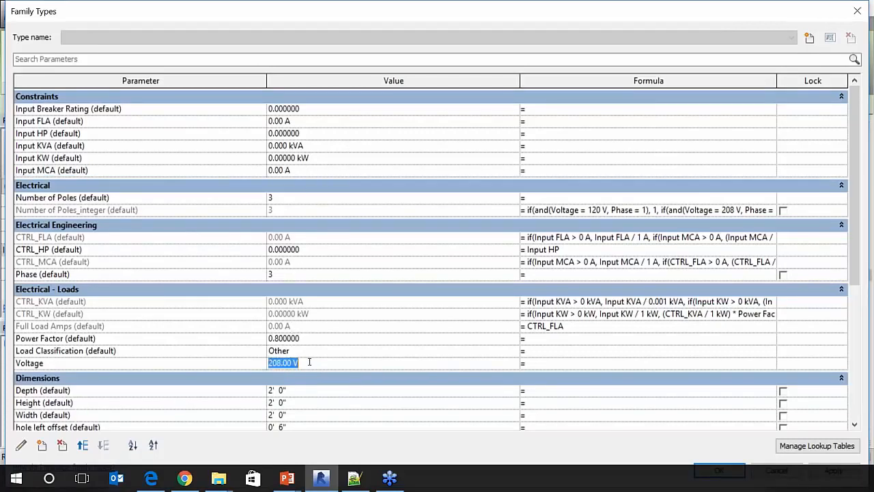
{"action": "left_click", "coordinate": [309, 338]}
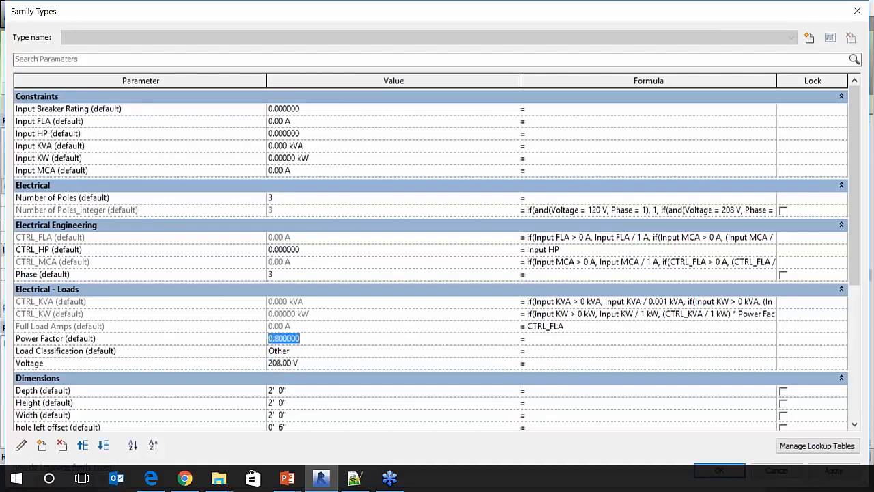
{"action": "left_click", "coordinate": [292, 274]}
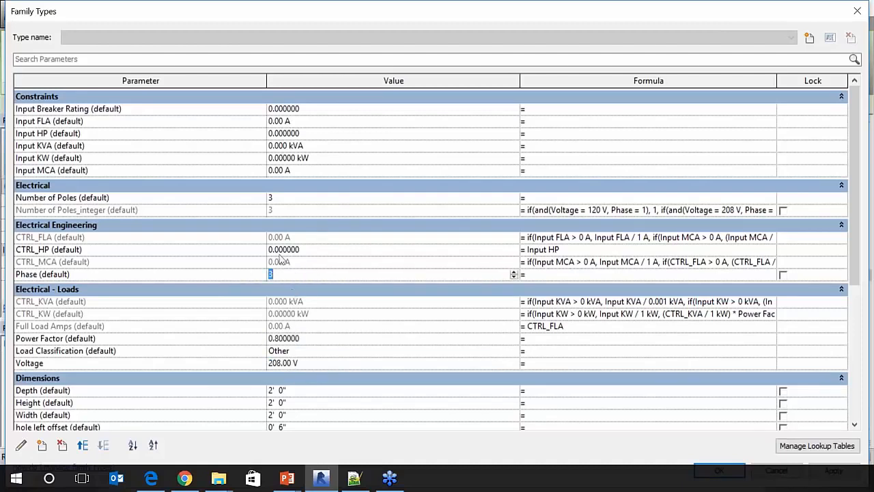
{"action": "left_click", "coordinate": [293, 197]}
- Set the Input HP parameter to 15
{"action": "left_click", "coordinate": [305, 134]}
{"action": "type", "text": "15"}
{"action": "key", "text": "Tab"}
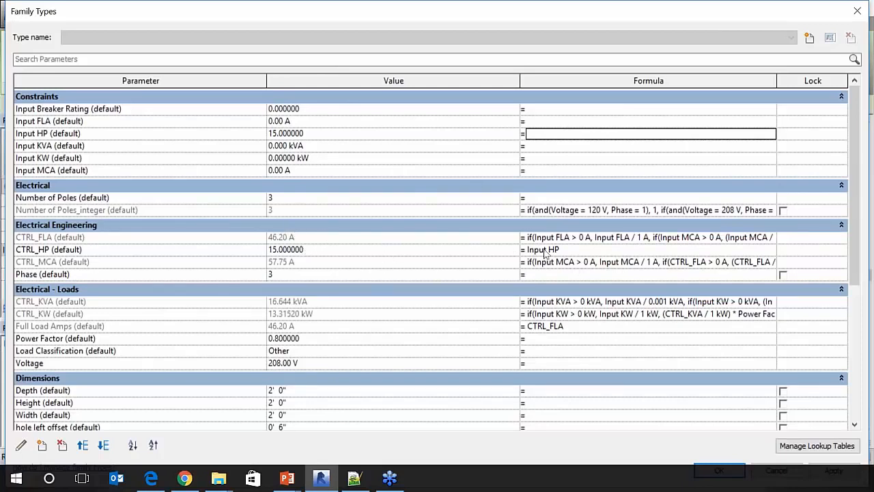
- Narrow the Value column and widen the Formula column so the long CTRL formulas can be read
{"action": "left_click", "coordinate": [615, 237]}
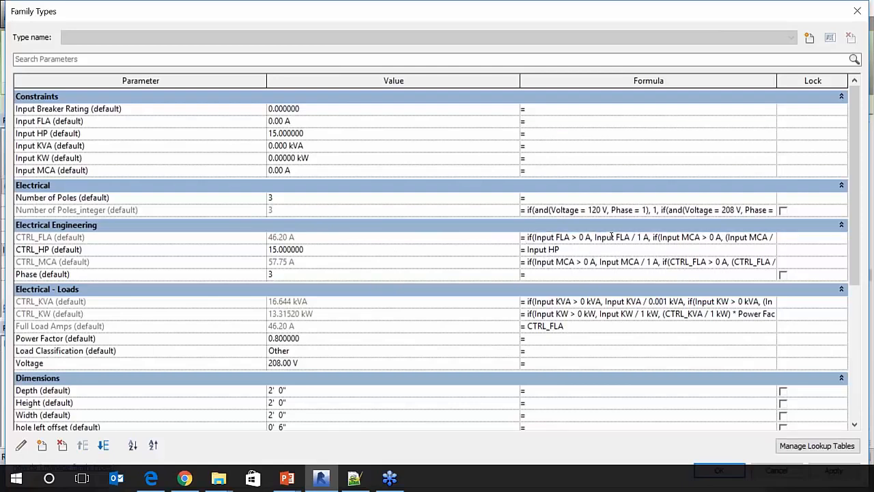
{"action": "left_click_drag", "start_coordinate": [519, 81], "coordinate": [323, 108]}
{"action": "left_click_drag", "start_coordinate": [579, 81], "coordinate": [817, 80]}
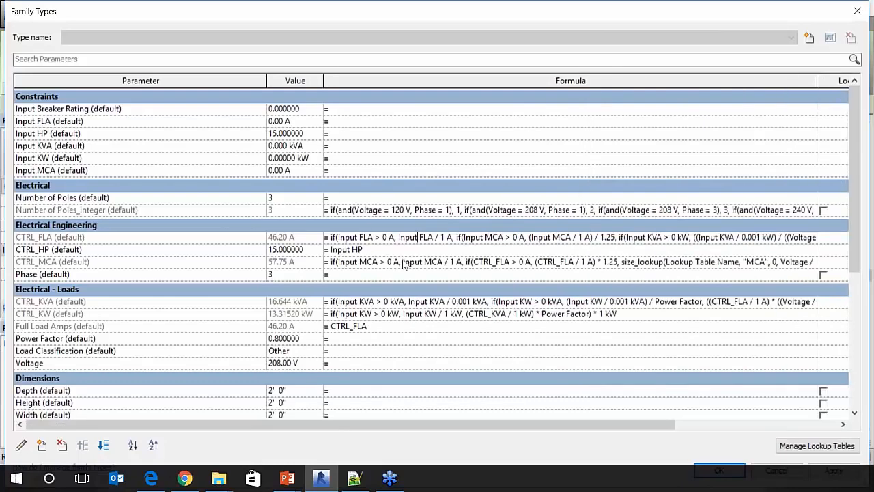
- Examine the CTRL_MCA formula: the Input MCA condition, the CTRL_FLA condition with its 1.25 factor, and the size_lookup fallback
{"action": "left_click", "coordinate": [340, 264]}
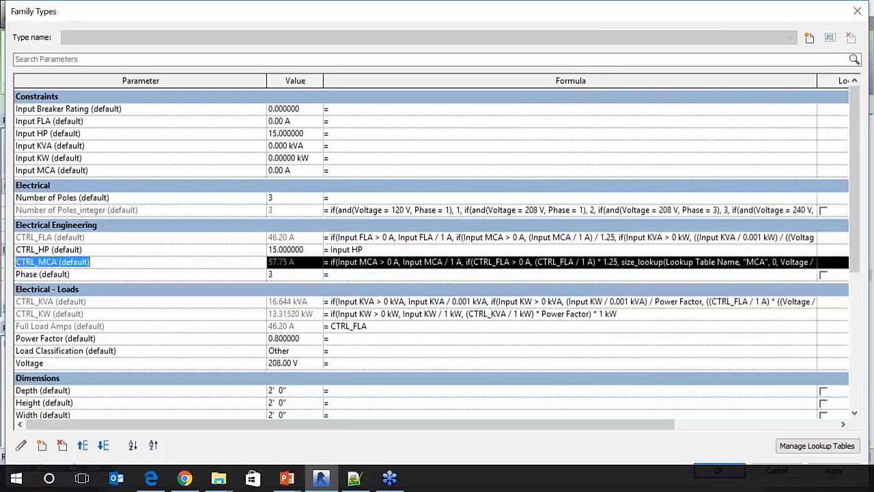
{"action": "left_click", "coordinate": [346, 263]}
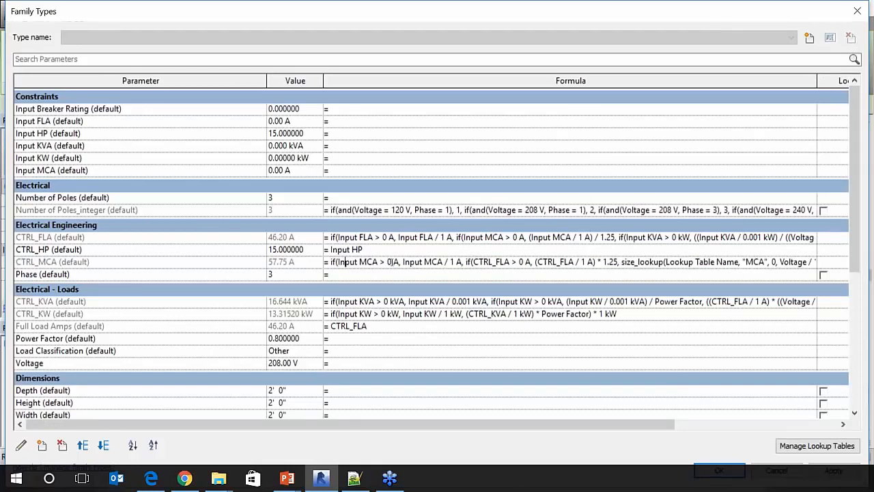
{"action": "left_click_drag", "start_coordinate": [398, 261], "coordinate": [367, 261]}
{"action": "left_click_drag", "start_coordinate": [336, 265], "coordinate": [348, 265]}
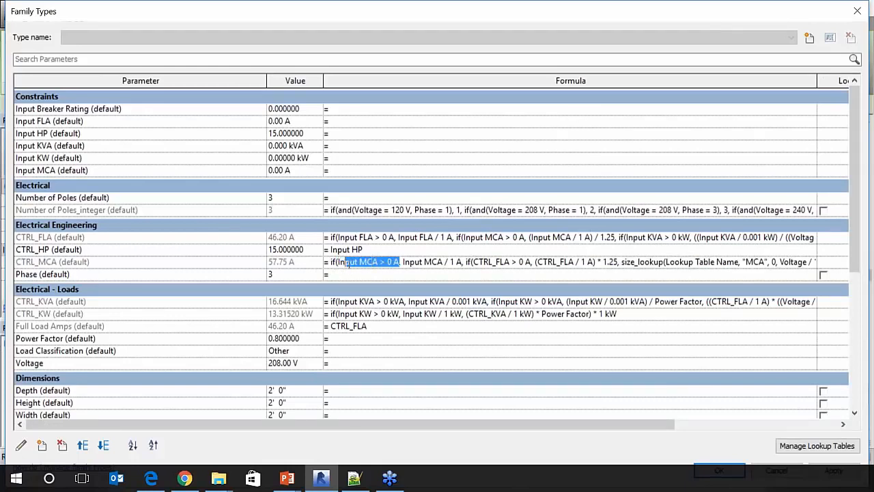
{"action": "left_click", "coordinate": [440, 262]}
{"action": "left_click_drag", "start_coordinate": [197, 134], "coordinate": [155, 165]}
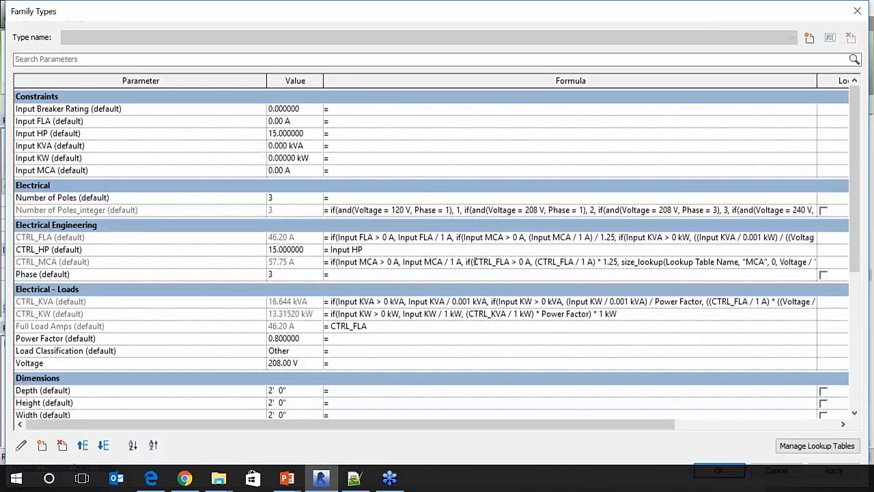
{"action": "left_click_drag", "start_coordinate": [501, 261], "coordinate": [526, 258]}
{"action": "left_click_drag", "start_coordinate": [511, 262], "coordinate": [495, 262]}
{"action": "left_click_drag", "start_coordinate": [596, 261], "coordinate": [617, 262]}
{"action": "left_click", "coordinate": [622, 262]}
{"action": "left_click_drag", "start_coordinate": [622, 262], "coordinate": [717, 262]}
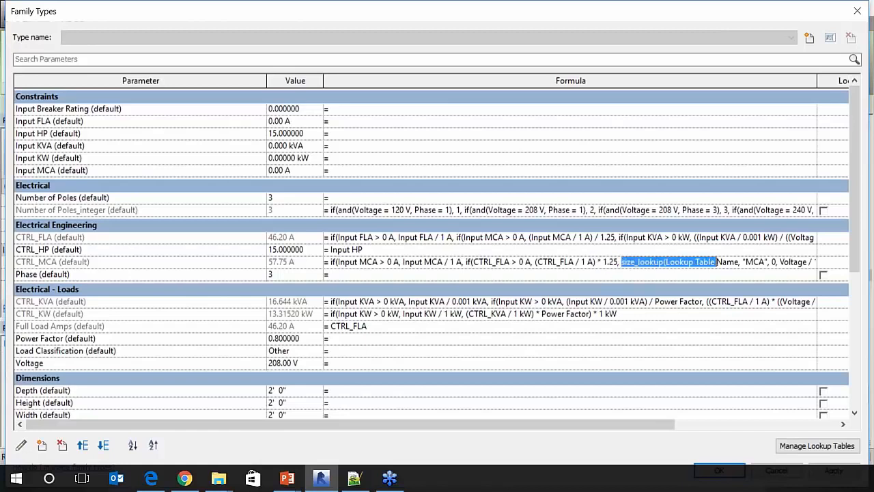
{"action": "left_click", "coordinate": [715, 262]}
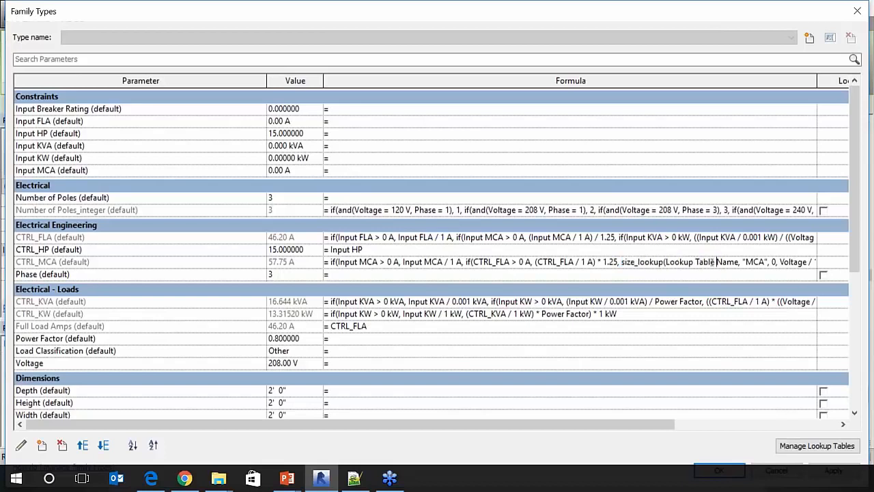
- Examine the rest of the CTRL_MCA size_lookup arguments, including Voltage, CTRL_HP and Phase, and check the CTRL_HP formula
{"action": "key", "text": "Right"}
{"action": "key", "text": "Right"}
{"action": "key", "text": "Right"}
{"action": "key", "text": "Right"}
{"action": "key", "text": "Right"}
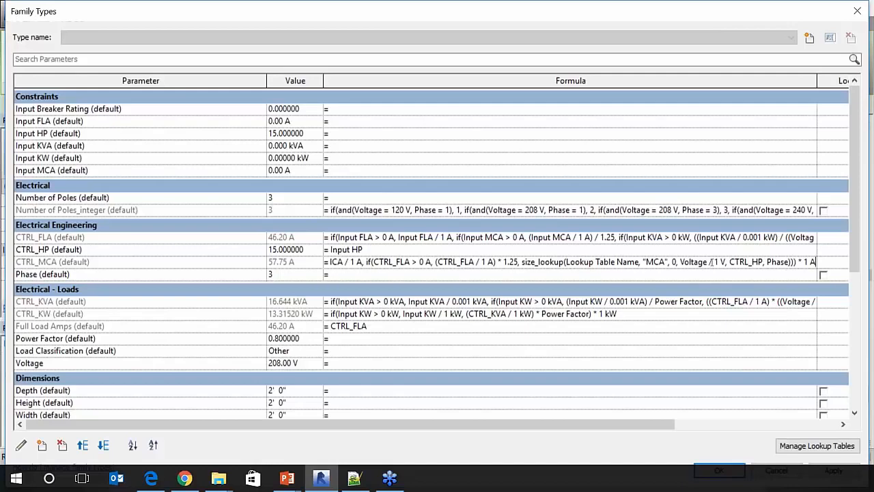
{"action": "left_click", "coordinate": [305, 267]}
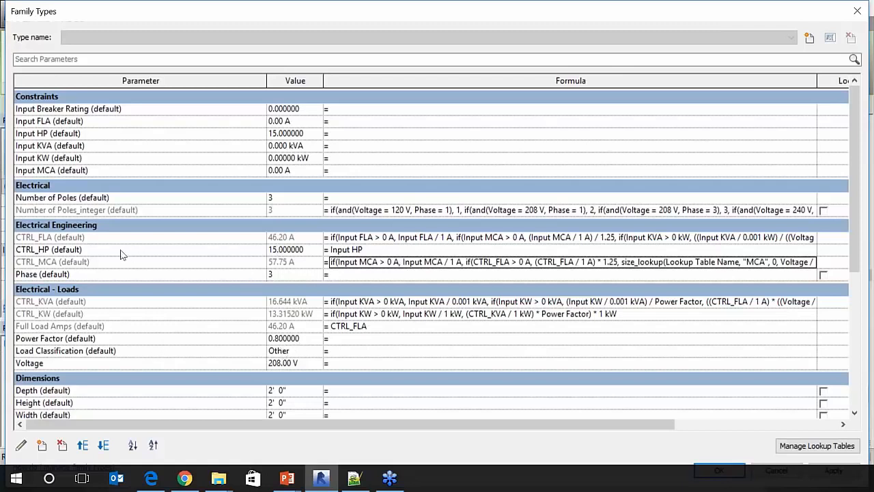
{"action": "left_click", "coordinate": [71, 250]}
{"action": "left_click", "coordinate": [365, 252]}
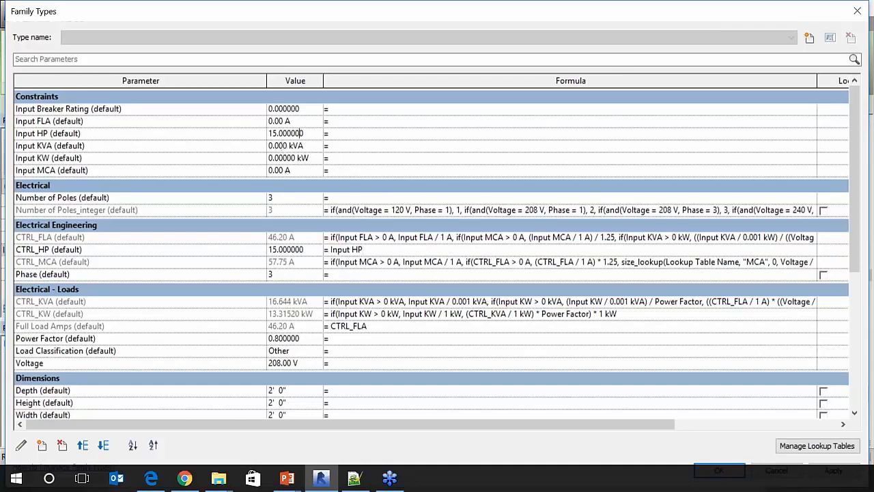
- Reset the Input HP parameter to 0 and review the CTRL_HP parameter
{"action": "left_click", "coordinate": [285, 134]}
{"action": "key", "text": "Delete"}
{"action": "key", "text": "Tab"}
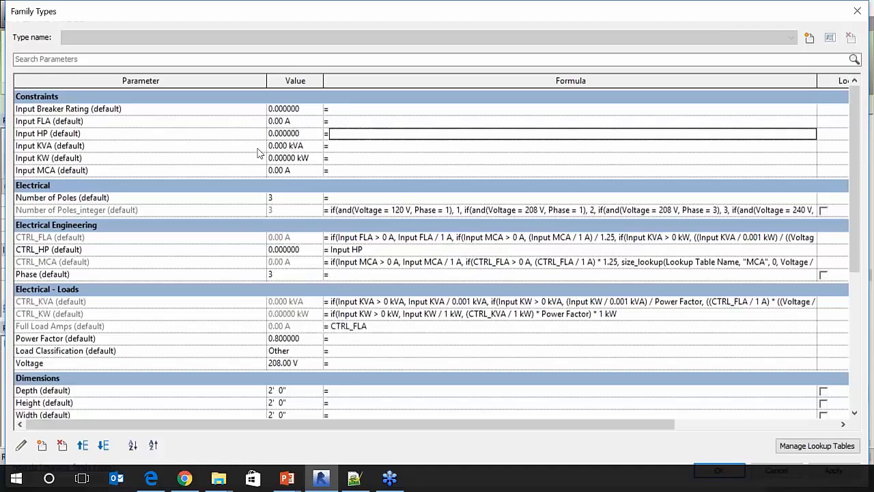
{"action": "left_click", "coordinate": [304, 251]}
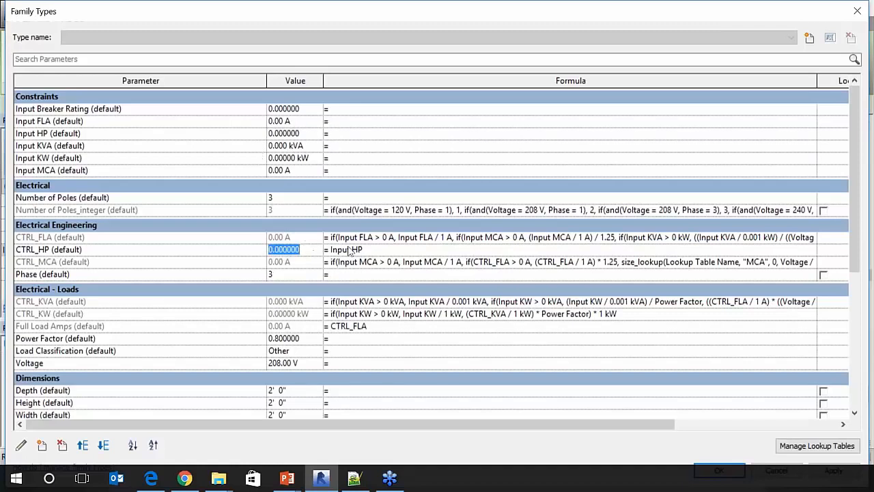
{"action": "key", "text": "Escape"}
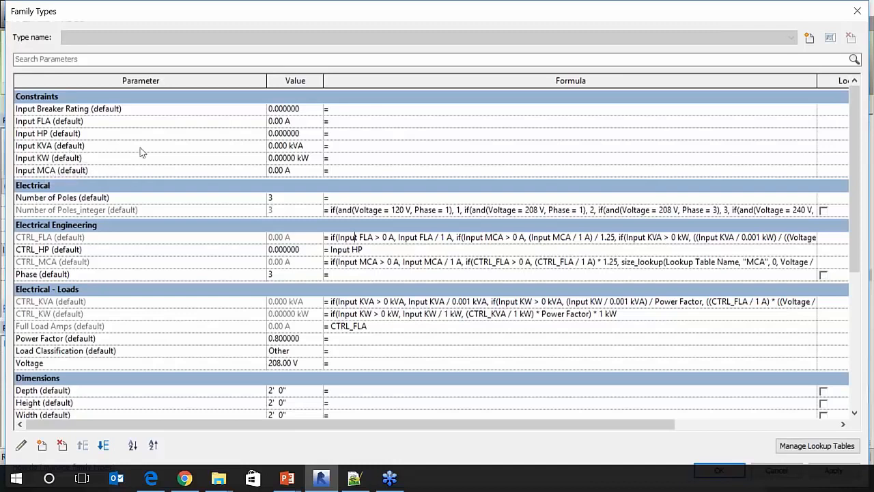
- Set the Input FLA parameter to 20 A and review the Full Load Amps formula and the CTRL_Breaker Rating
{"action": "left_click", "coordinate": [295, 122]}
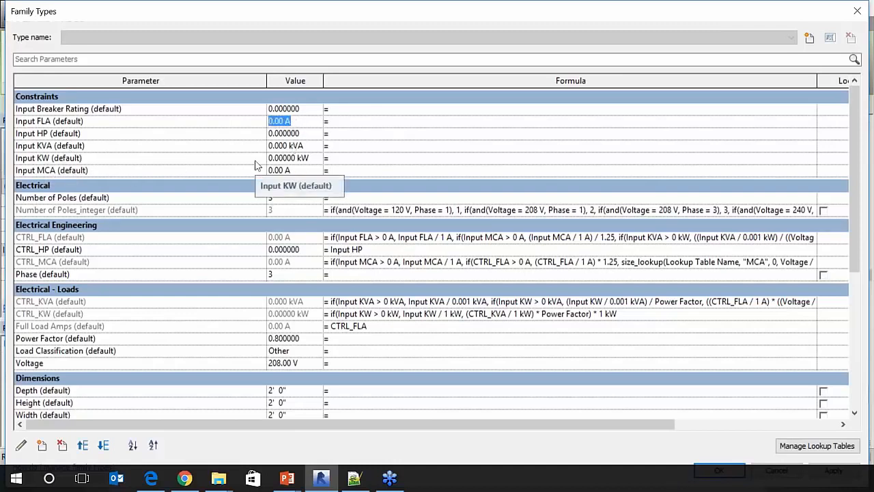
{"action": "type", "text": "20"}
{"action": "key", "text": "Tab"}
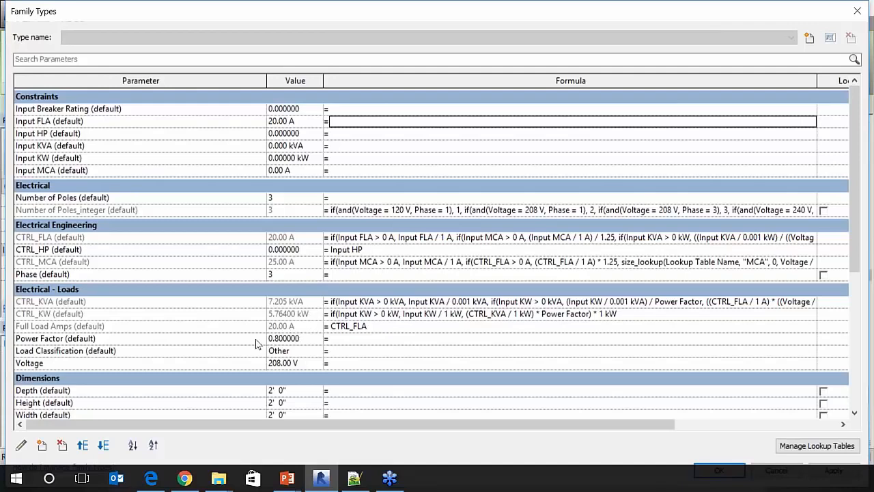
{"action": "left_click", "coordinate": [341, 325]}
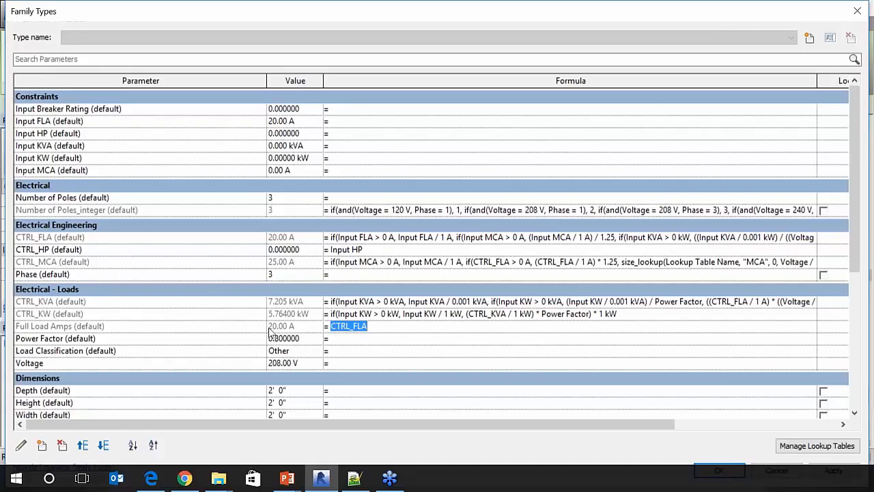
{"action": "scroll", "coordinate": [297, 361], "scroll_direction": "down", "scroll_amount": 3}
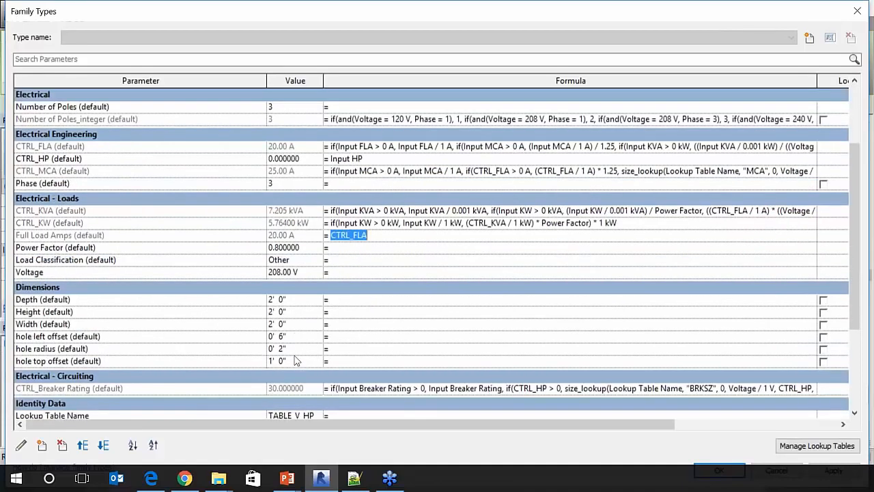
{"action": "scroll", "coordinate": [297, 360], "scroll_direction": "down", "scroll_amount": 1}
{"action": "left_click", "coordinate": [305, 350]}
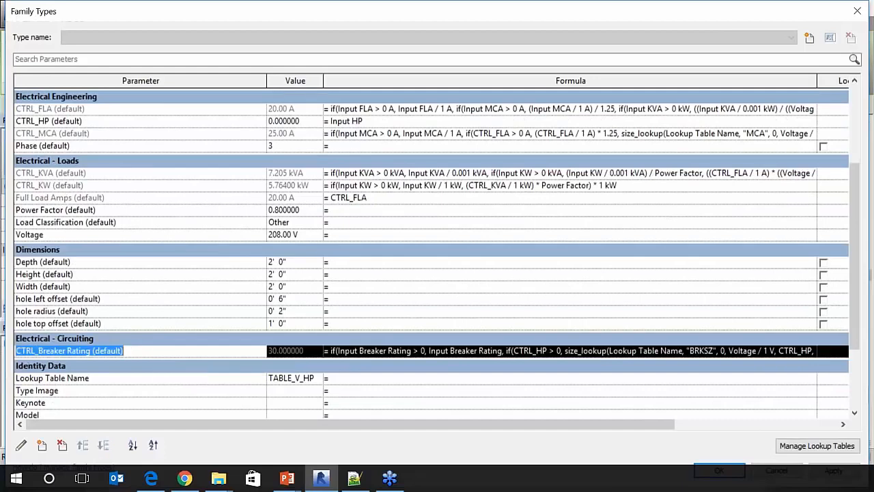
{"action": "left_click", "coordinate": [301, 359]}
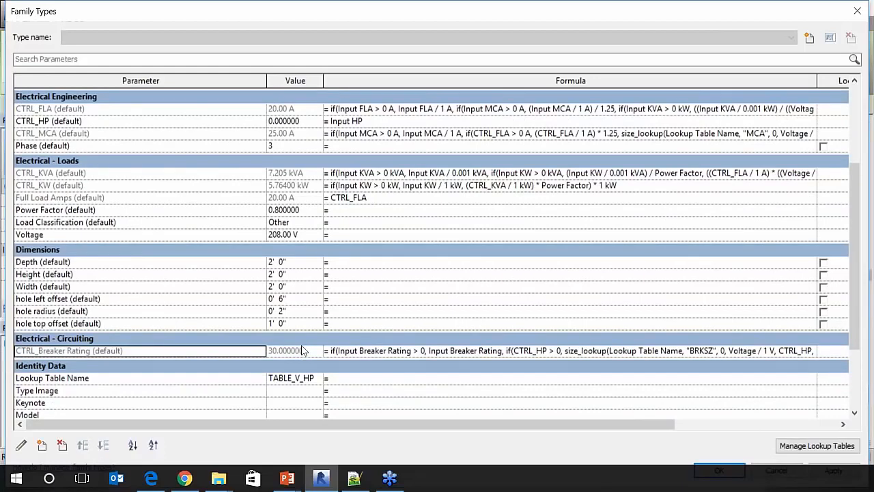
{"action": "scroll", "coordinate": [354, 348], "scroll_direction": "up", "scroll_amount": 4}
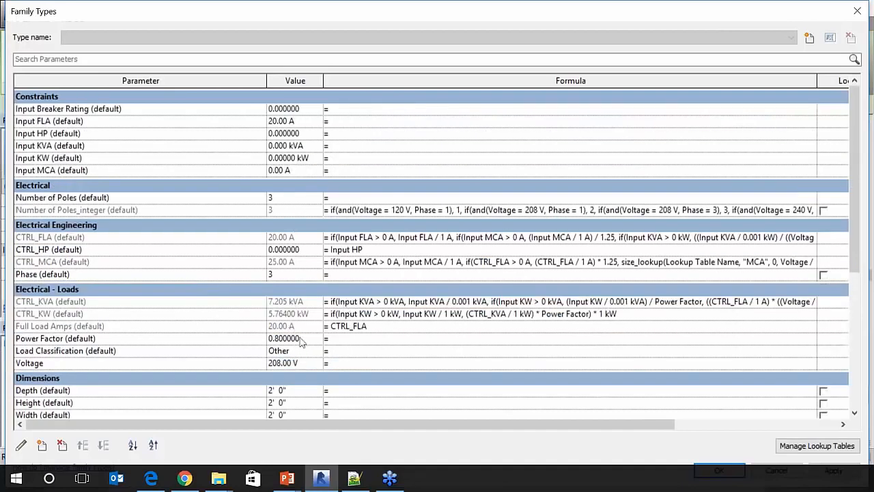
- Set the Input FLA parameter to 19 A and check the CTRL_Breaker Rating
{"action": "left_click", "coordinate": [302, 121]}
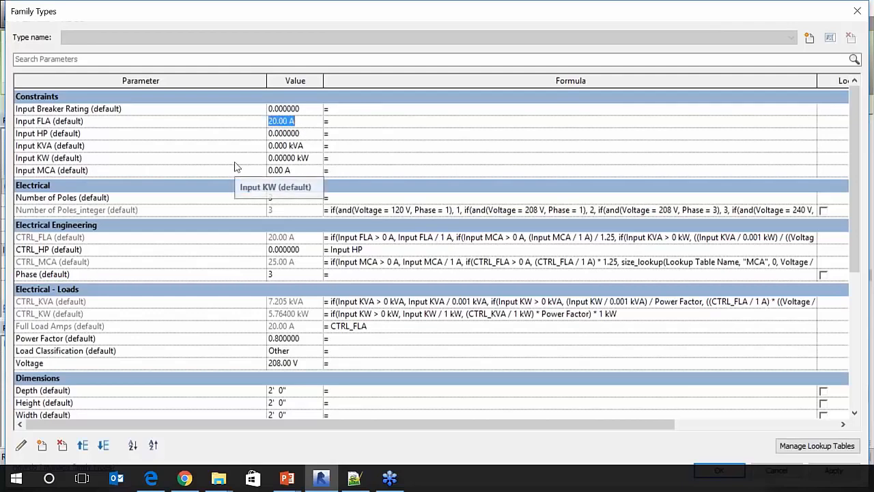
{"action": "type", "text": "19"}
{"action": "key", "text": "Tab"}
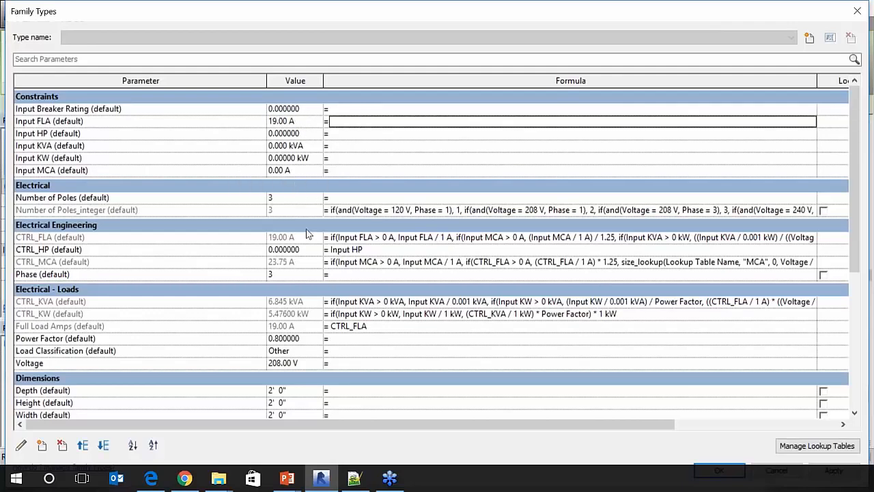
{"action": "scroll", "coordinate": [295, 393], "scroll_direction": "down", "scroll_amount": 3}
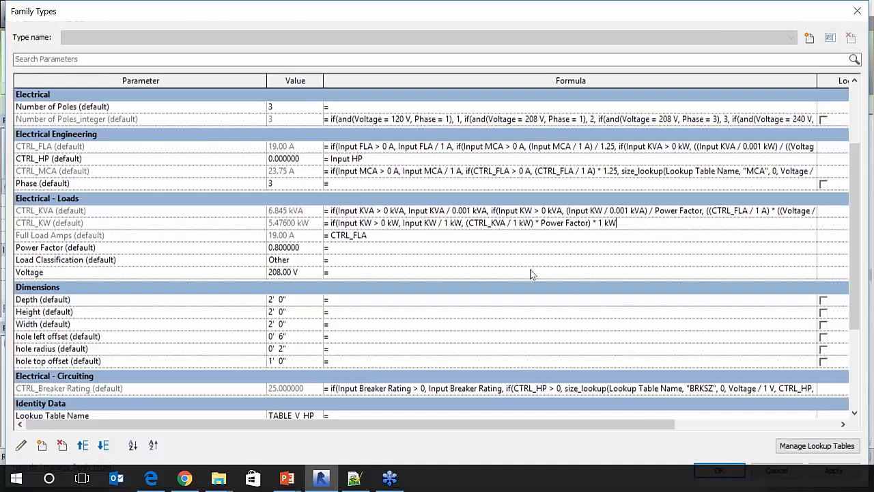
- Examine the CTRL_KW formula with its Input KW condition and Power Factor multiplier, and collapse the Dimensions parameter group
{"action": "left_click", "coordinate": [384, 223]}
{"action": "left_click_drag", "start_coordinate": [545, 223], "coordinate": [589, 223]}
{"action": "left_click", "coordinate": [122, 223]}
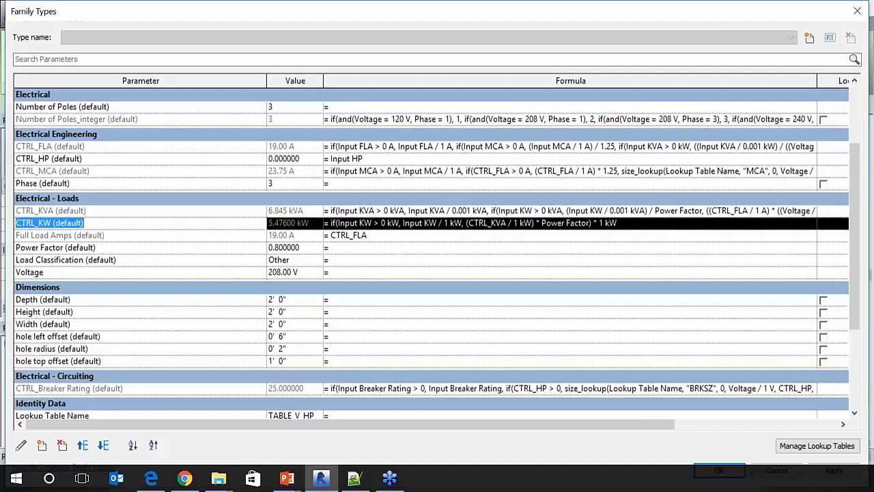
{"action": "left_click", "coordinate": [431, 288]}
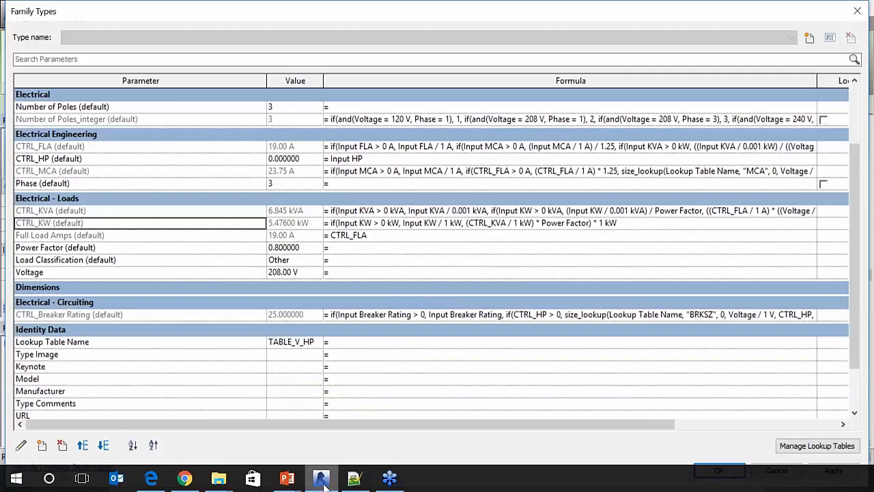
- Close Family Types and switch to the Overall-HVAC Plan-01 view of the M14_Mech Example Model project
{"action": "mouse_move", "coordinate": [325, 483]}
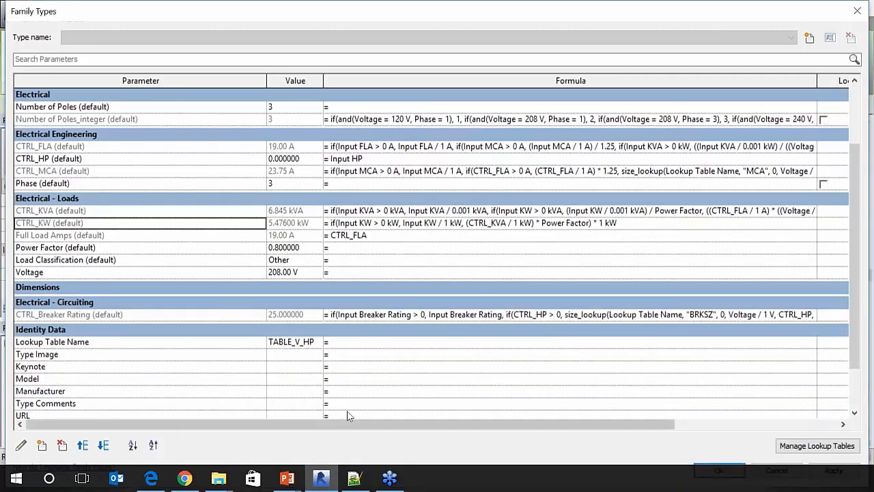
{"action": "left_click", "coordinate": [325, 482]}
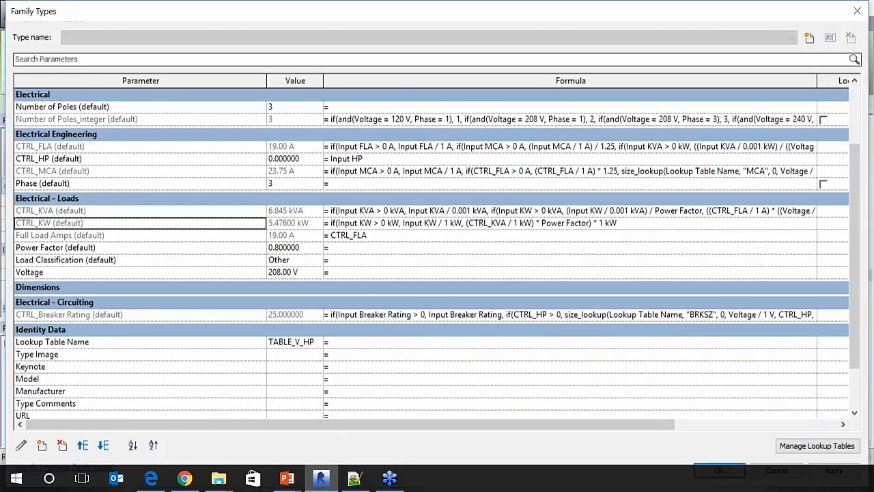
{"action": "left_click", "coordinate": [856, 11]}
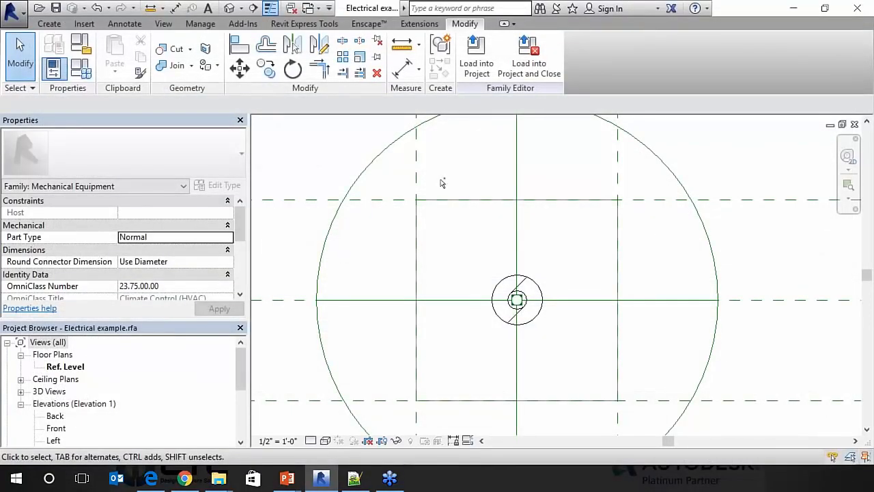
{"action": "key", "text": "ctrl+Tab"}
{"action": "key", "text": "ctrl+Tab"}
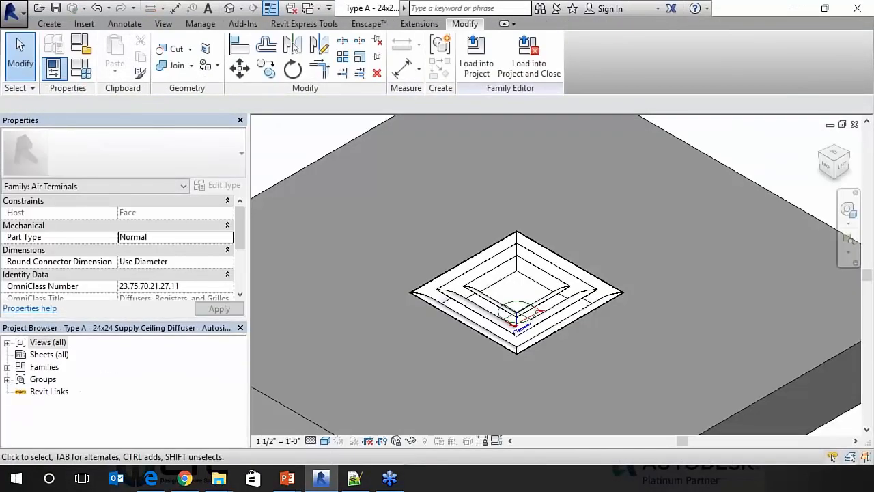
{"action": "key", "text": "ctrl+Tab"}
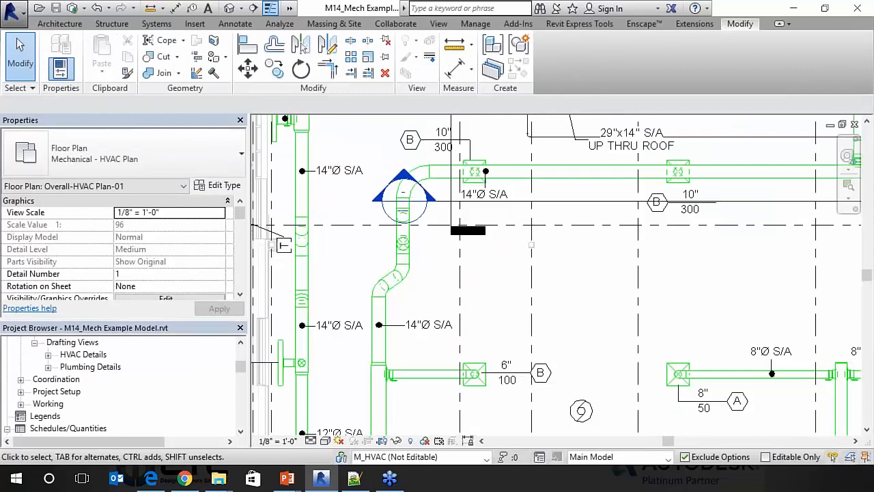
{"action": "middle_click_drag", "start_coordinate": [469, 369], "coordinate": [473, 285]}
{"action": "key", "text": "d"}
{"action": "key", "text": "t"}
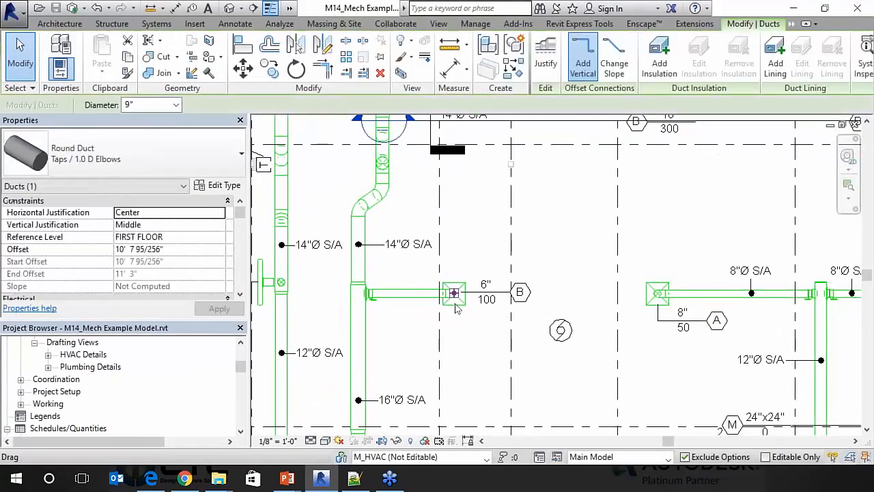
{"action": "key", "text": "Escape"}
{"action": "key", "text": "Escape"}
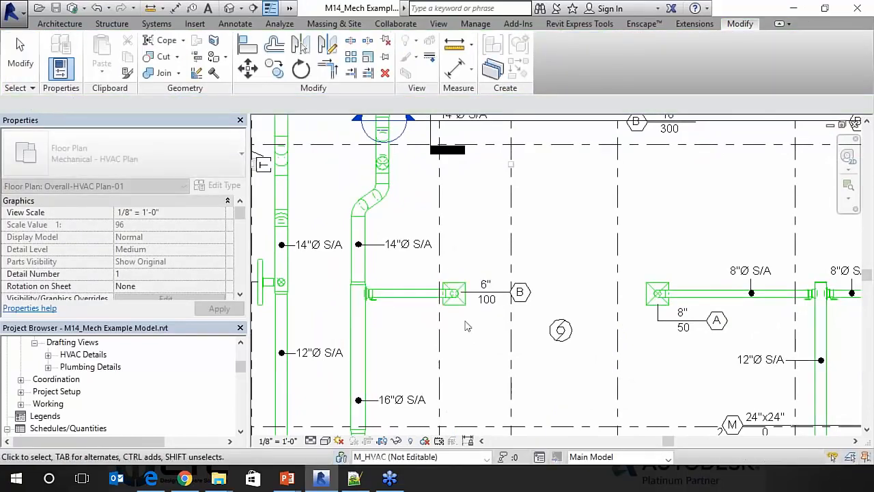
- Set the flow of the 24x24 supply ceiling diffuser tagged B with the 6" neck to 200 CFM
{"action": "left_click", "coordinate": [463, 309]}
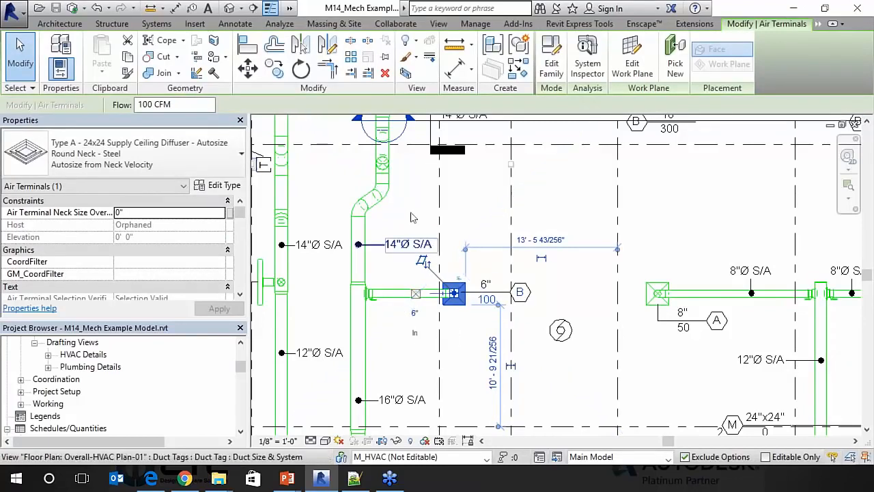
{"action": "left_click", "coordinate": [177, 104]}
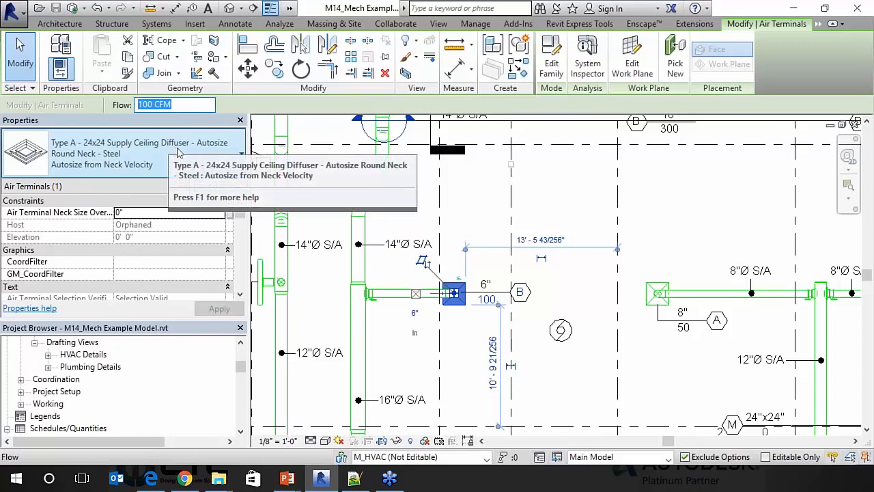
{"action": "type", "text": "200"}
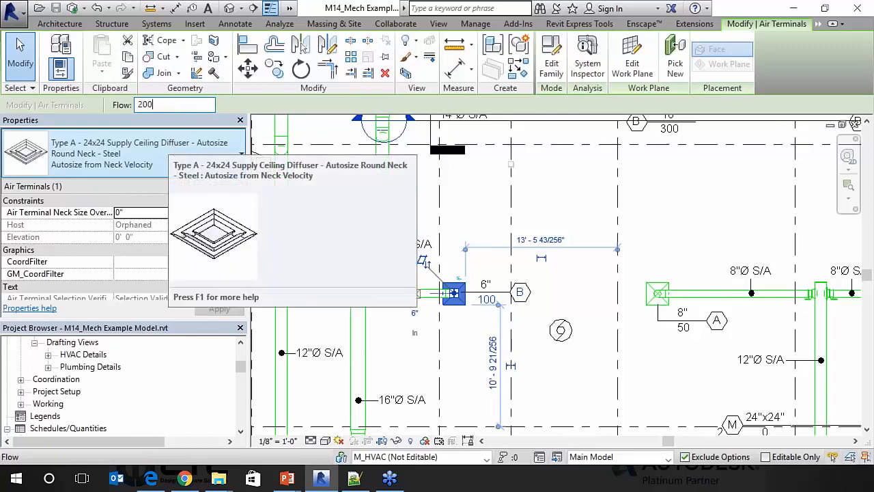
{"action": "key", "text": "Return"}
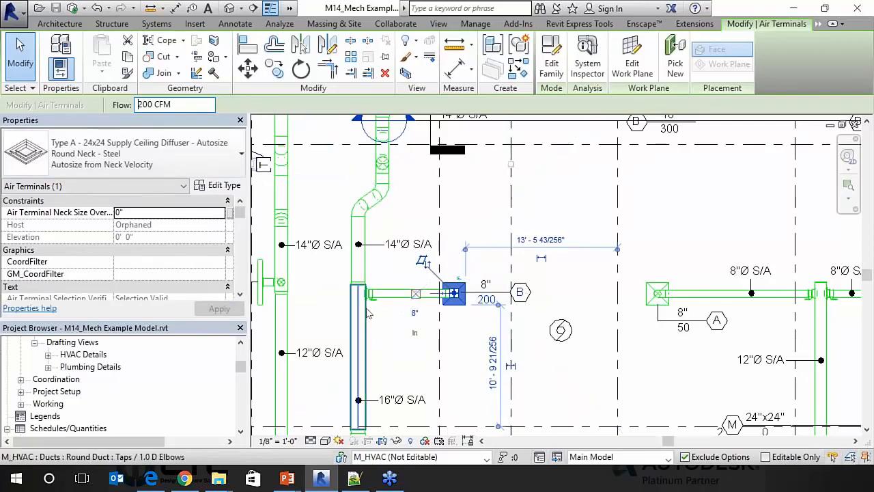
- Inspect the mechanical flow properties of the diffuser's branch duct and select the 16" main duct feeding it
{"action": "left_click", "coordinate": [385, 293]}
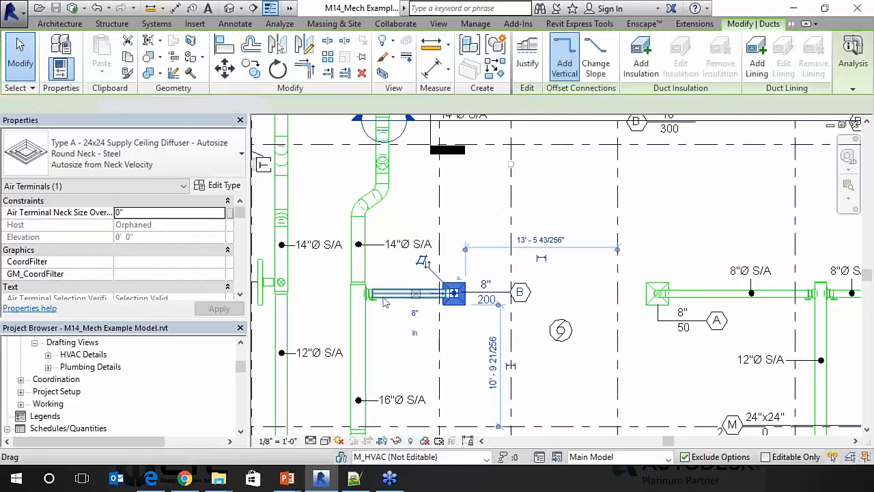
{"action": "scroll", "coordinate": [236, 277], "scroll_direction": "down", "scroll_amount": 8}
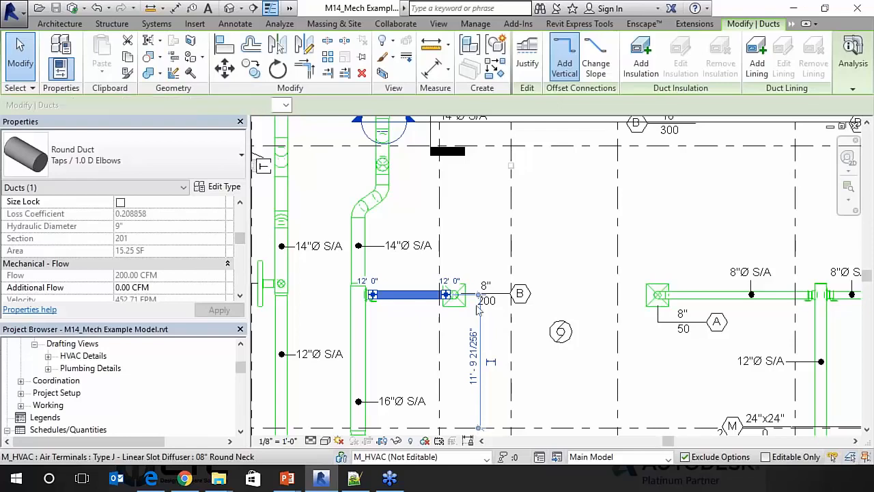
{"action": "left_click", "coordinate": [359, 359]}
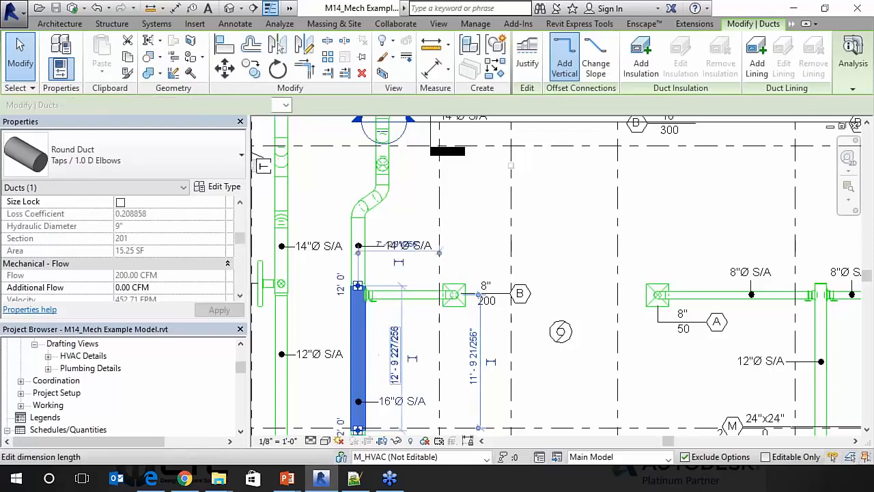
- Select the electric reheat VAV box below the 16" main duct and examine its Supply Airflow and Electric Heating Coil Capacity parameters
{"action": "middle_click_drag", "start_coordinate": [297, 420], "coordinate": [291, 309]}
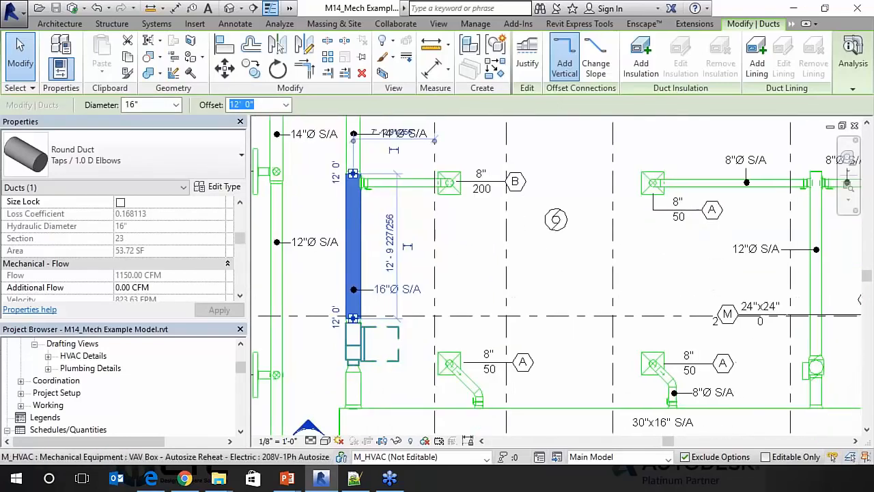
{"action": "left_click", "coordinate": [359, 345]}
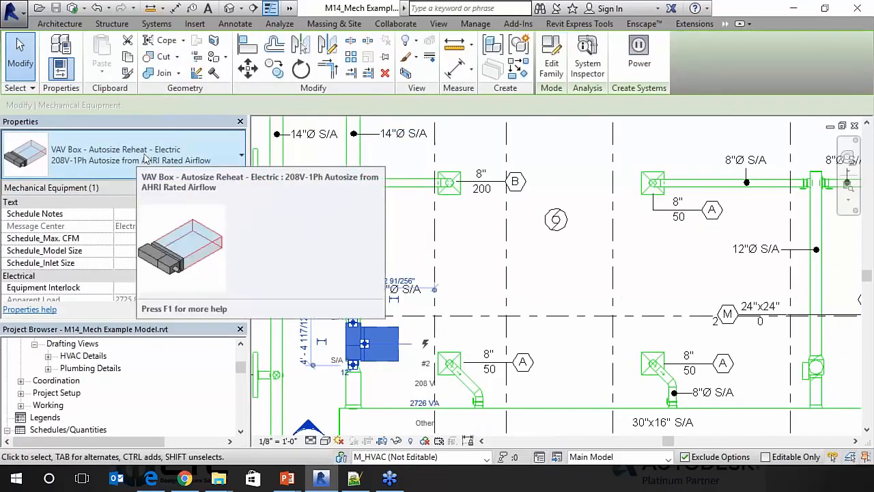
{"action": "left_click", "coordinate": [240, 297]}
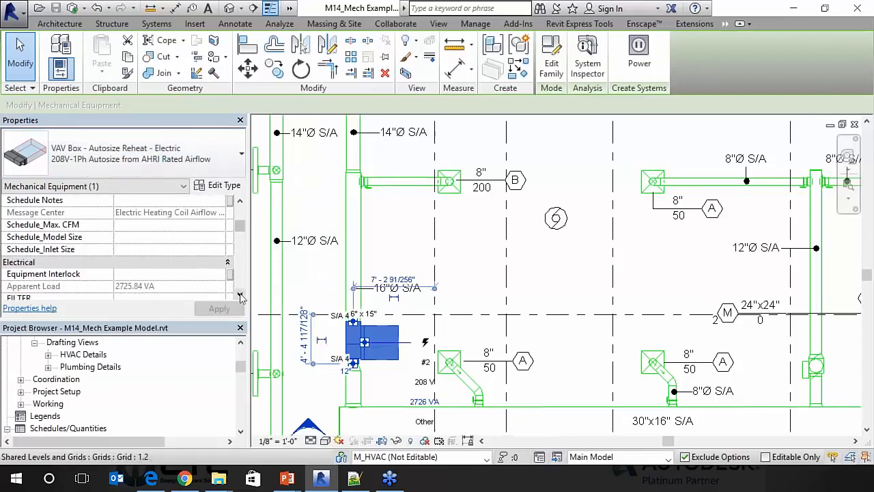
{"action": "left_click", "coordinate": [240, 296]}
{"action": "left_click", "coordinate": [243, 261]}
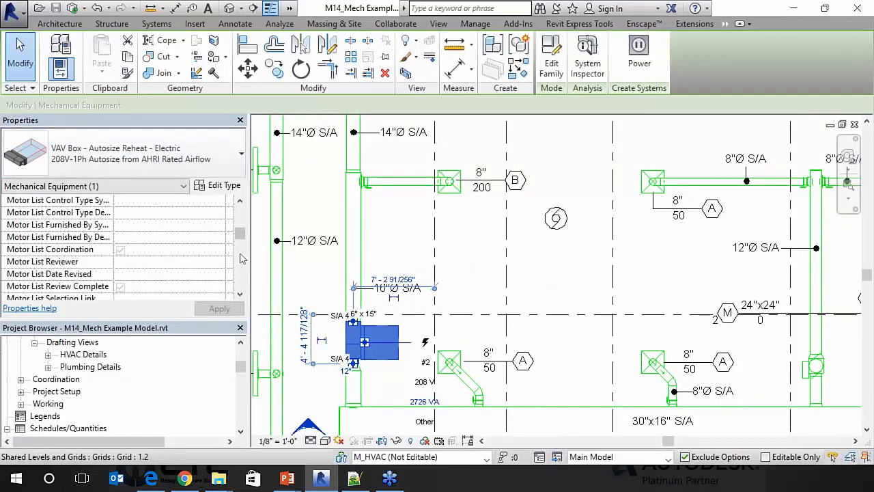
{"action": "scroll", "coordinate": [240, 264], "scroll_direction": "down", "scroll_amount": 8}
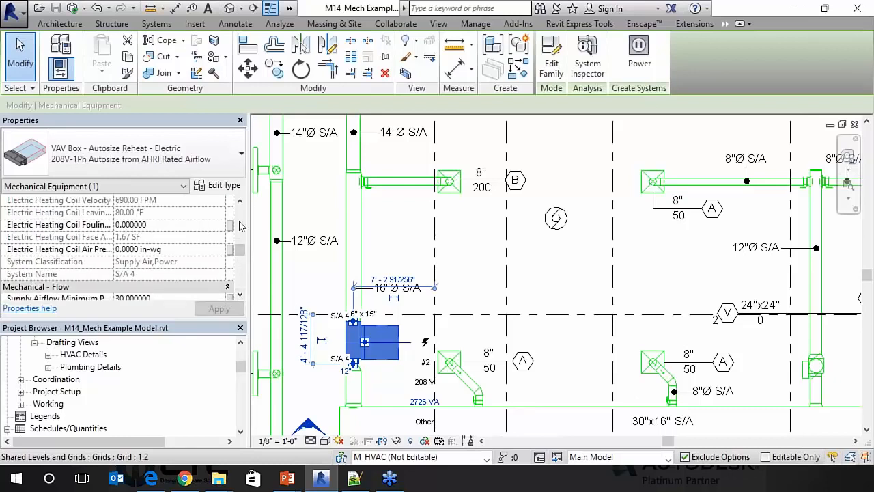
{"action": "scroll", "coordinate": [242, 280], "scroll_direction": "down", "scroll_amount": 3}
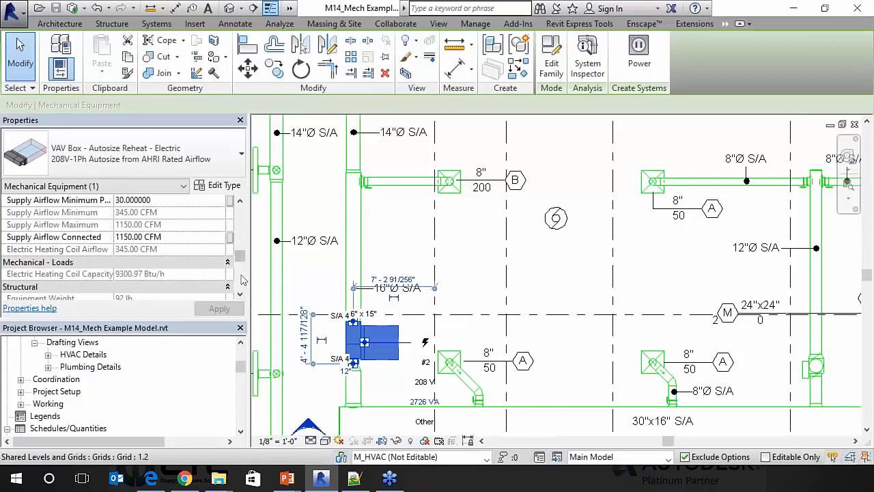
{"action": "left_click", "coordinate": [182, 242]}
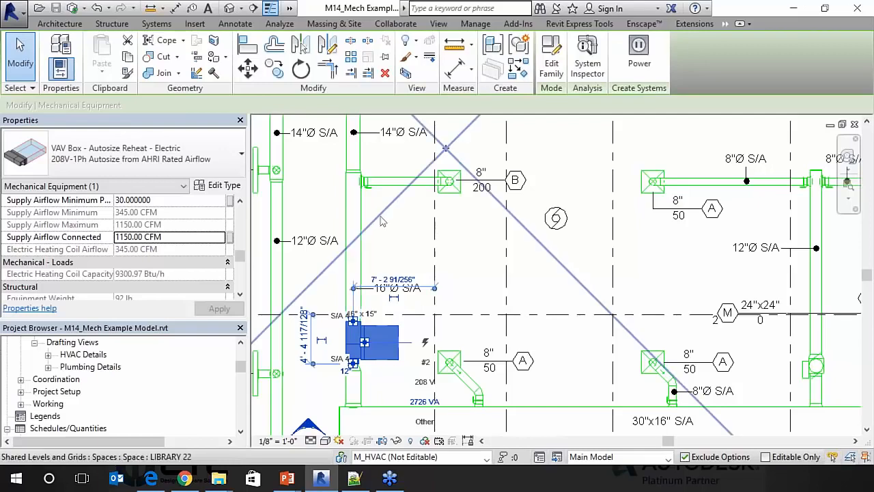
- Set the flow of the supply ceiling diffuser tagged B to 500 CFM
{"action": "left_click", "coordinate": [382, 221]}
{"action": "left_click", "coordinate": [449, 182]}
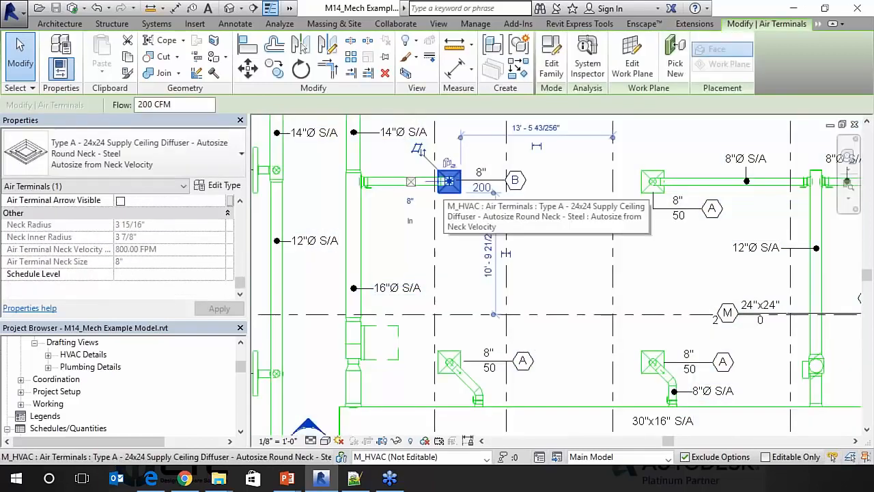
{"action": "left_click", "coordinate": [163, 104]}
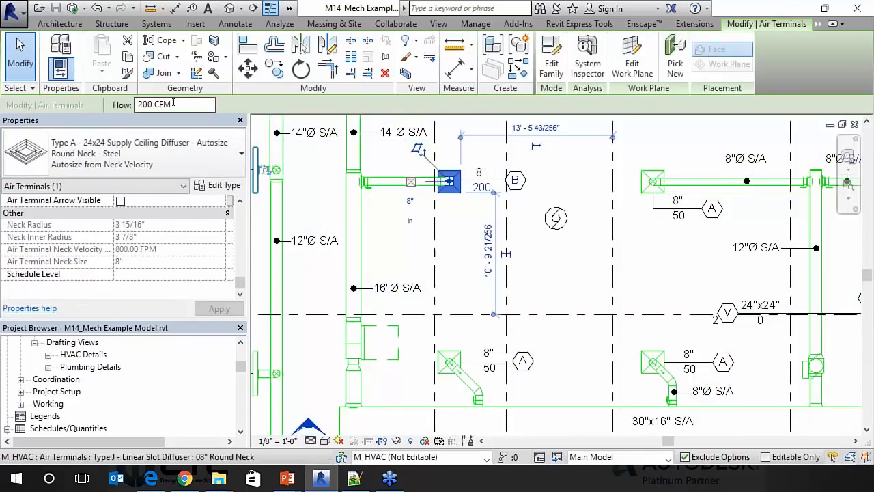
{"action": "type", "text": "500"}
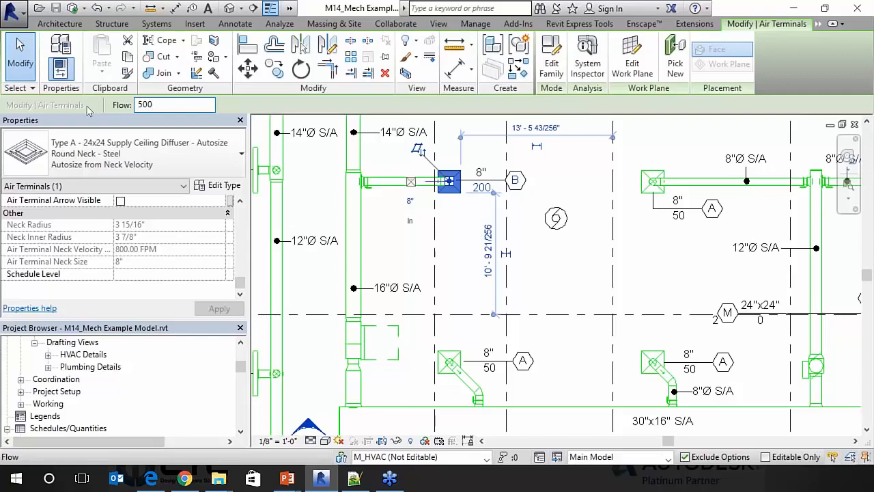
{"action": "key", "text": "Return"}
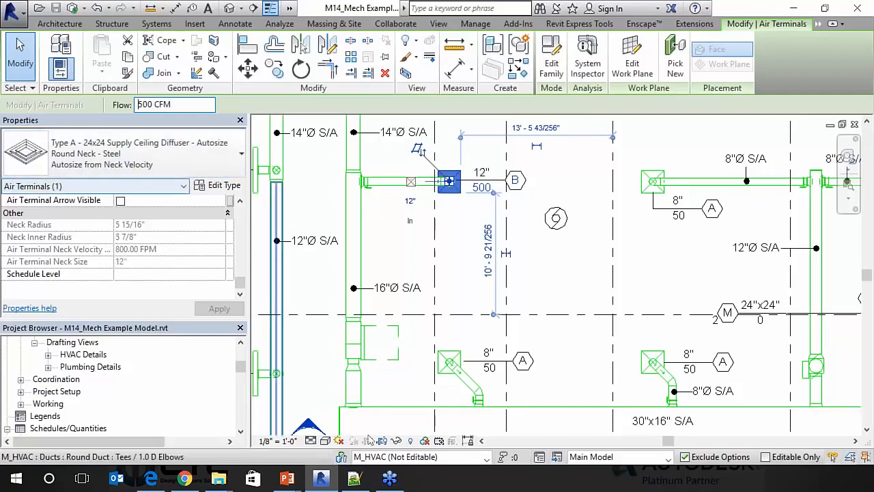
- Select the electric reheat VAV box again and examine its updated supply airflow, heating coil capacity and equipment weight
{"action": "left_click", "coordinate": [359, 335]}
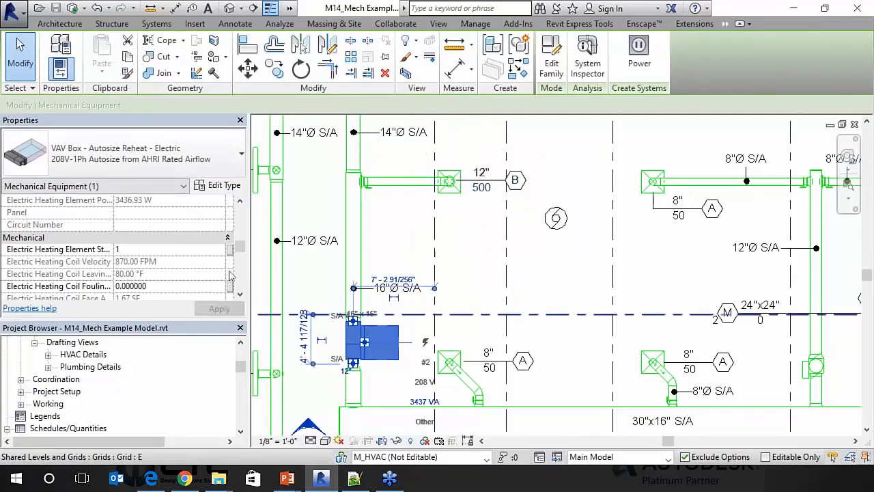
{"action": "scroll", "coordinate": [240, 280], "scroll_direction": "down", "scroll_amount": 5}
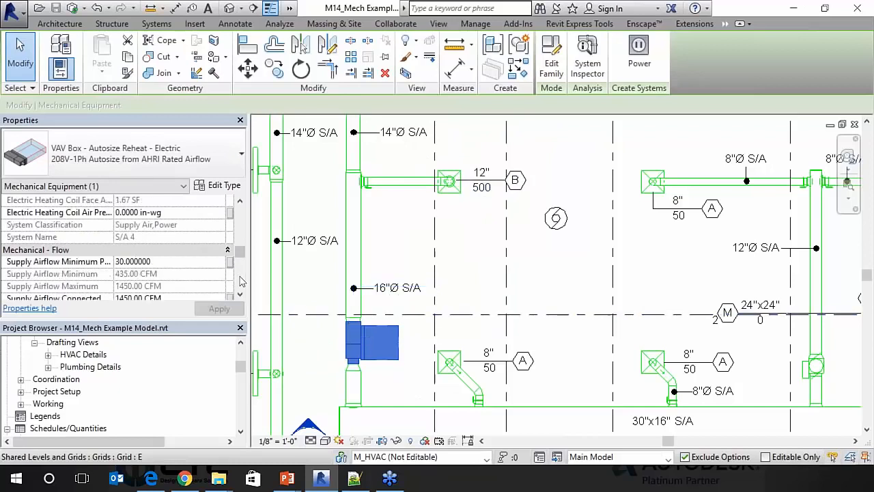
{"action": "scroll", "coordinate": [240, 280], "scroll_direction": "down", "scroll_amount": 3}
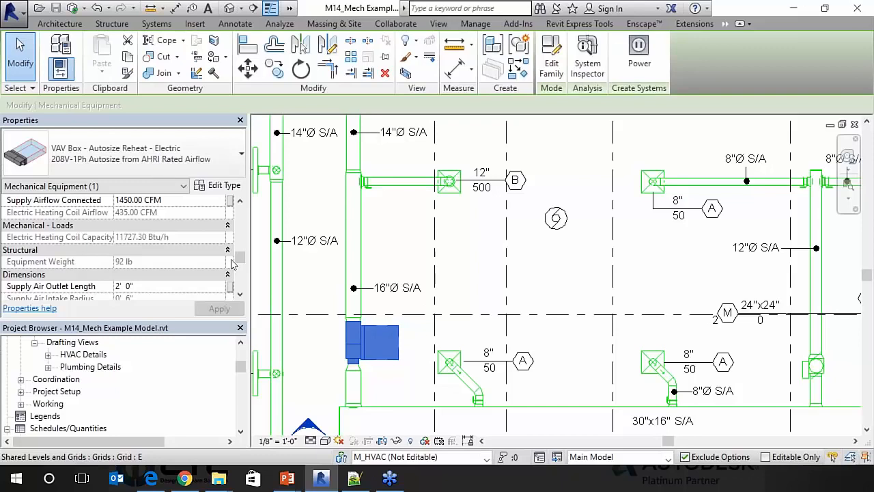
{"action": "left_click", "coordinate": [239, 200]}
{"action": "left_click", "coordinate": [239, 200]}
{"action": "left_click", "coordinate": [239, 200]}
{"action": "left_click", "coordinate": [239, 201]}
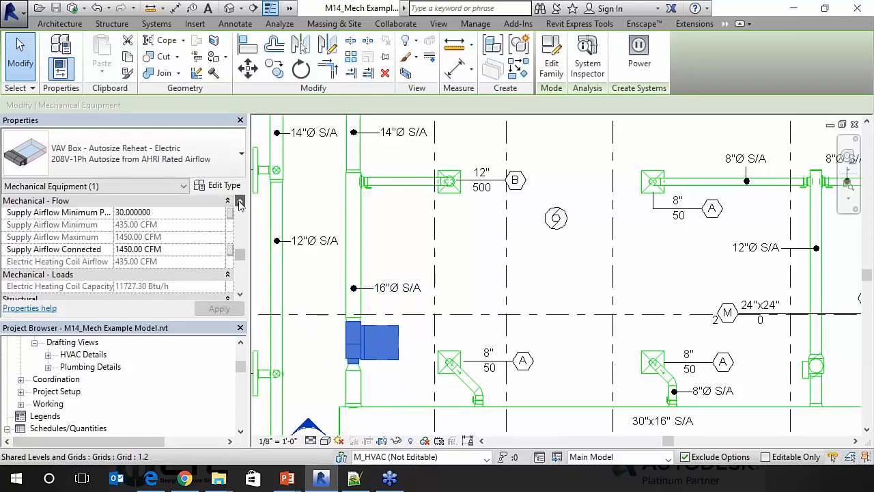
{"action": "left_click", "coordinate": [239, 201]}
{"action": "left_click", "coordinate": [239, 205]}
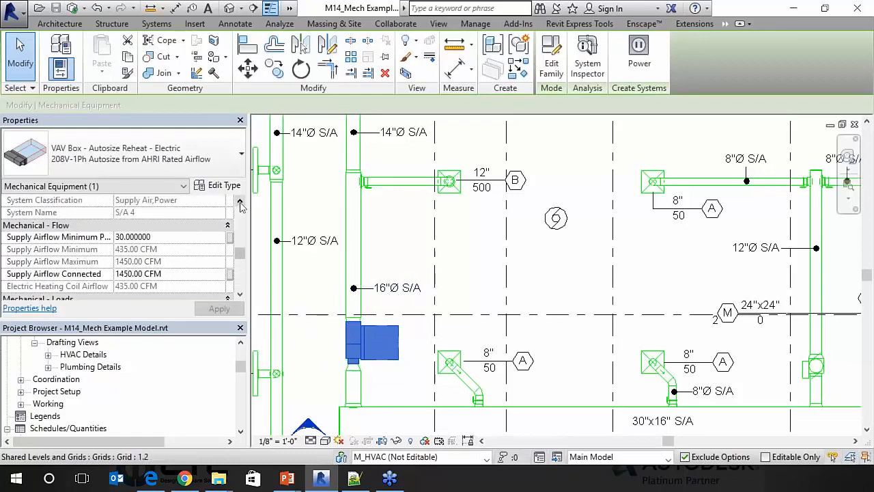
- Examine the VAV box's Mechanical parameters, including Electric Heating Coil velocity, leaving temperature and face area
{"action": "left_click", "coordinate": [240, 205]}
{"action": "left_click", "coordinate": [240, 205]}
{"action": "left_click", "coordinate": [239, 205]}
{"action": "left_click", "coordinate": [239, 204]}
{"action": "left_click", "coordinate": [240, 205]}
{"action": "left_click", "coordinate": [240, 205]}
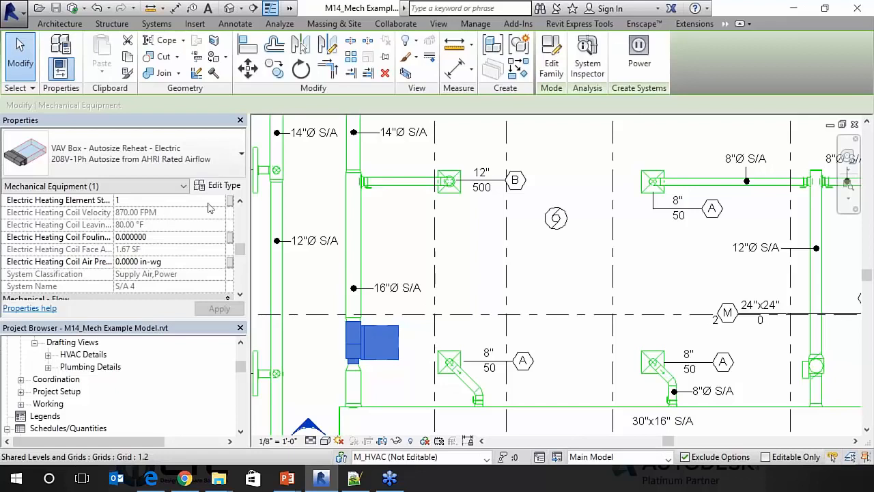
{"action": "left_click", "coordinate": [239, 200]}
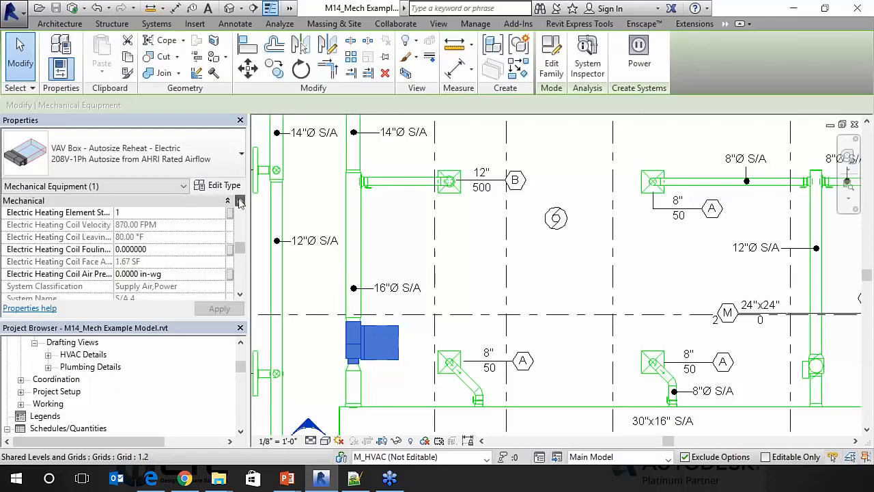
{"action": "left_click", "coordinate": [240, 200]}
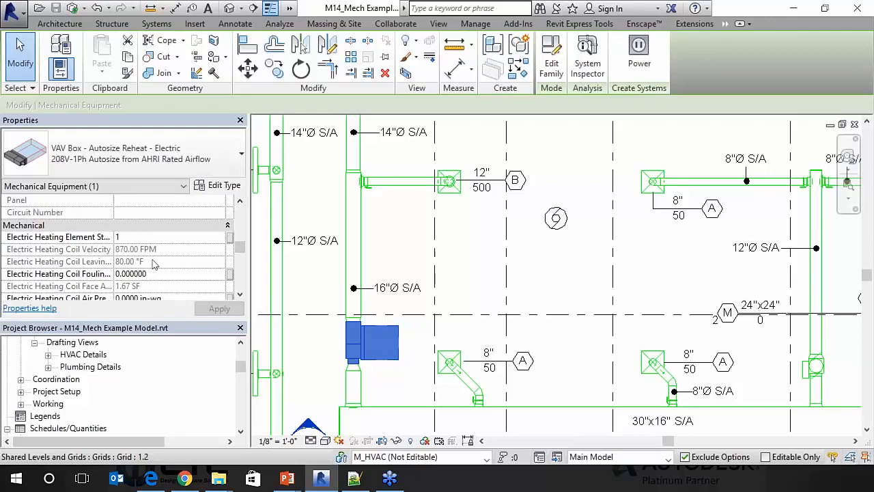
{"action": "left_click", "coordinate": [240, 296]}
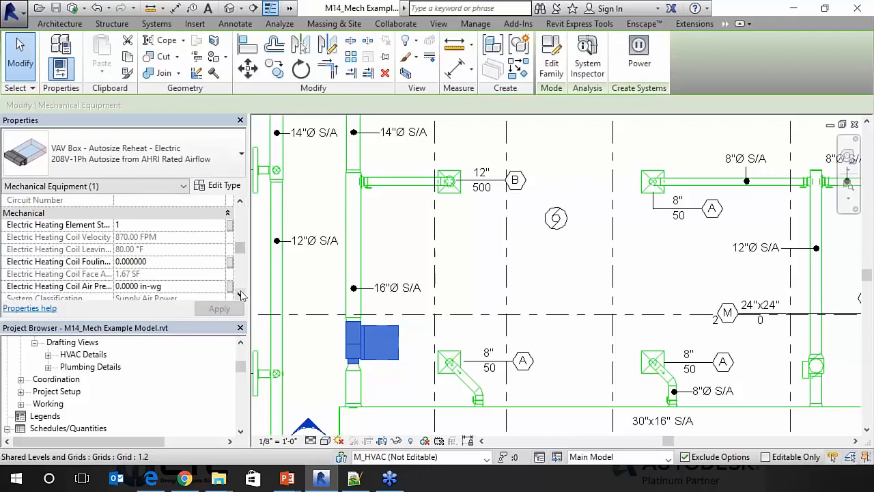
- Examine the VAV box's Electrical - Loads parameters, including Minimum Circuit Ampacity, maximum overcurrent protection and Full Load Amps
{"action": "left_click", "coordinate": [239, 202]}
{"action": "left_click", "coordinate": [240, 202]}
{"action": "left_click", "coordinate": [240, 202]}
{"action": "left_click", "coordinate": [240, 202]}
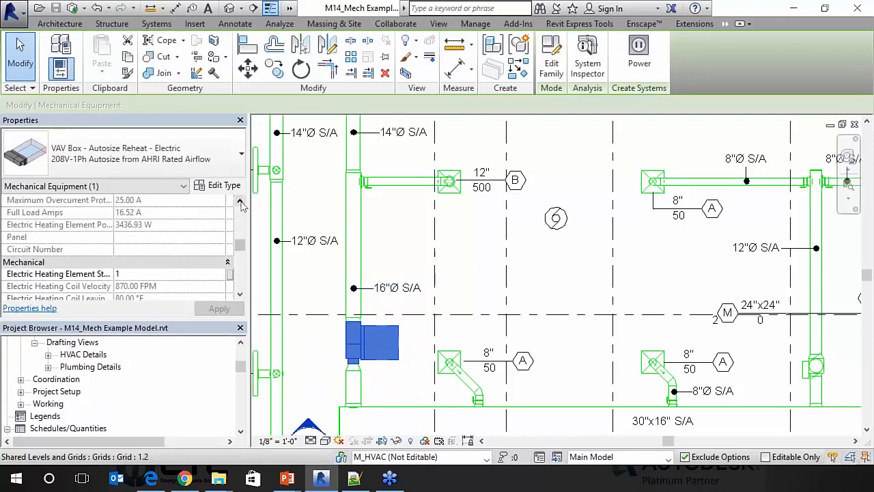
{"action": "left_click", "coordinate": [239, 202]}
{"action": "left_click", "coordinate": [239, 202]}
{"action": "left_click", "coordinate": [240, 202]}
{"action": "left_click", "coordinate": [240, 202]}
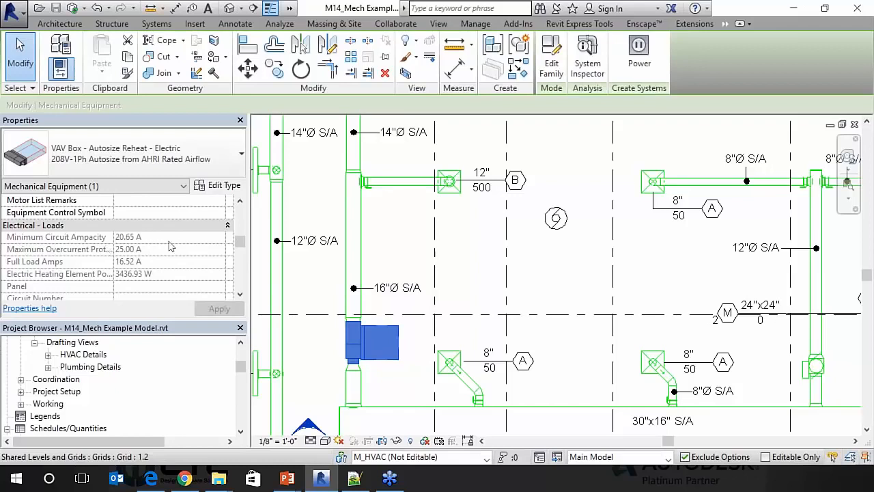
{"action": "scroll", "coordinate": [239, 213], "scroll_direction": "up", "scroll_amount": 3}
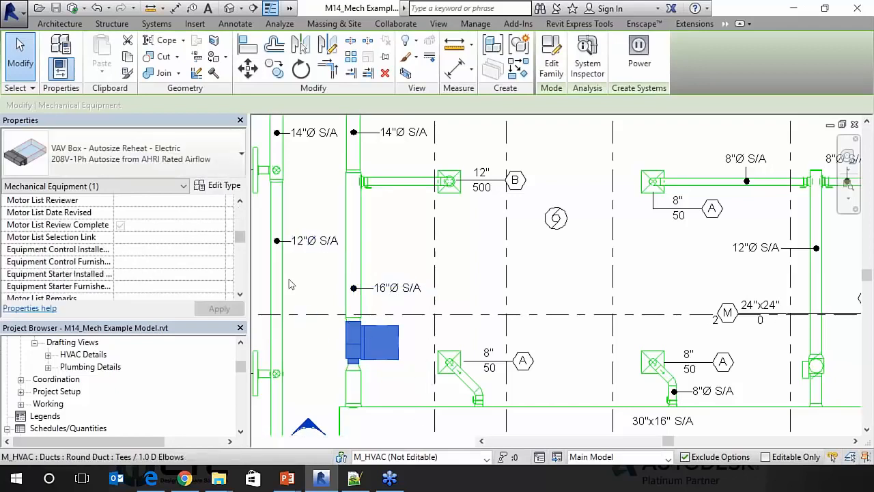
- Change the VAV box's type to VAV Box - Autosize Reheat - Heating Water: Autosize from AHRI Rated Airflow
{"action": "left_click", "coordinate": [130, 155]}
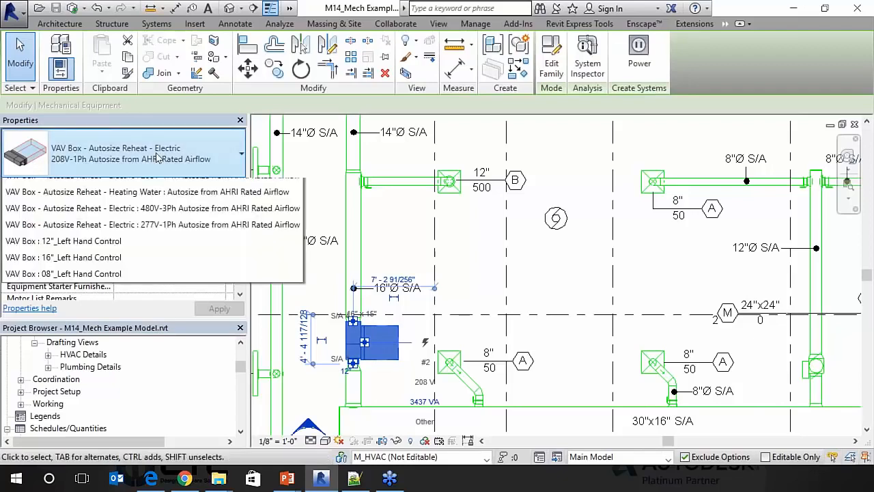
{"action": "scroll", "coordinate": [148, 288], "scroll_direction": "down", "scroll_amount": 2}
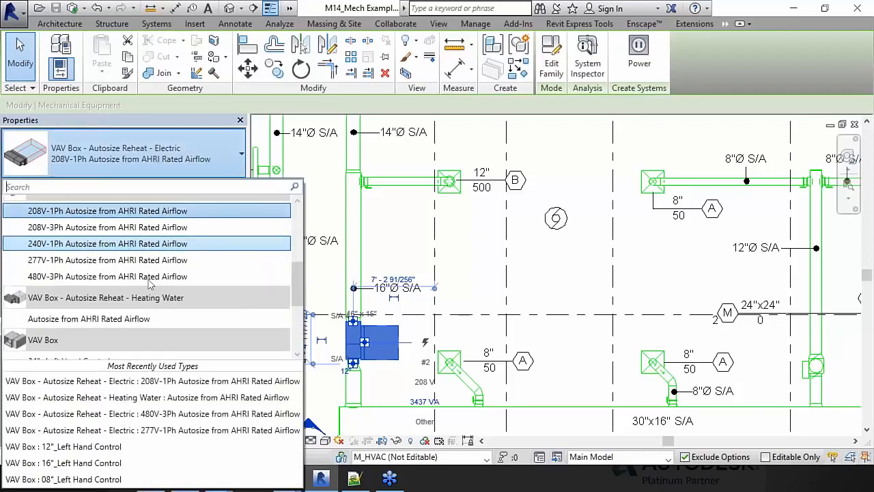
{"action": "scroll", "coordinate": [146, 282], "scroll_direction": "down", "scroll_amount": 1}
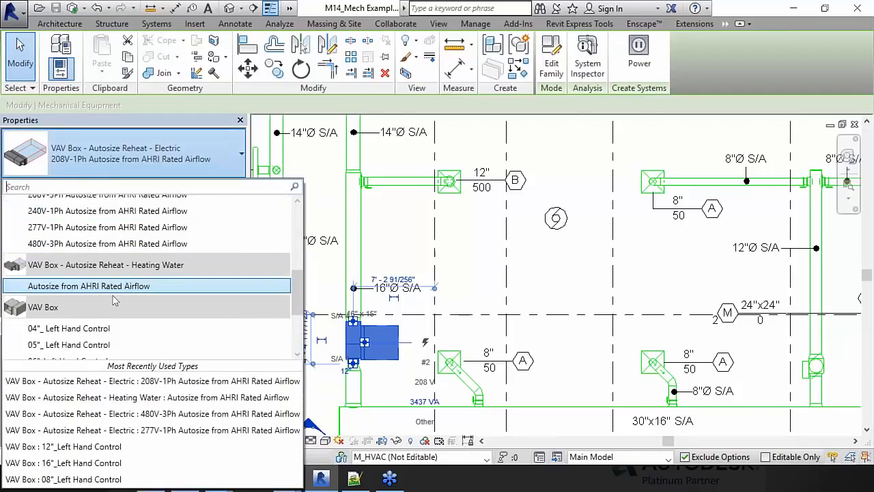
{"action": "scroll", "coordinate": [121, 294], "scroll_direction": "down", "scroll_amount": 1}
{"action": "left_click", "coordinate": [122, 254]}
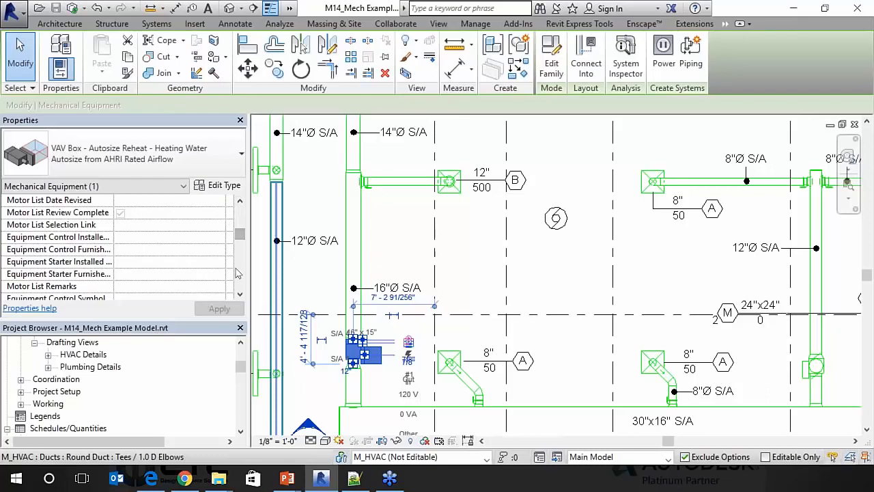
- Review the heating water VAV box's parameters from Constraints through the heating water pipe sizes and coil water volume and velocity
{"action": "left_click_drag", "start_coordinate": [243, 236], "coordinate": [237, 215]}
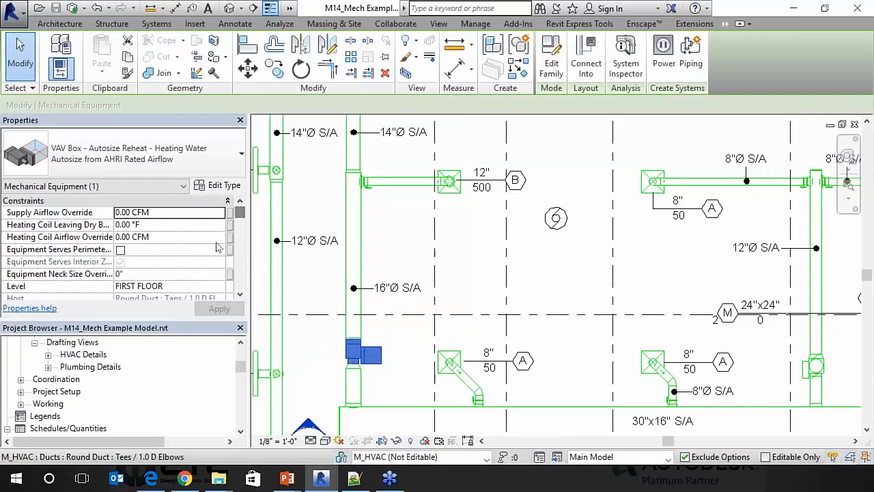
{"action": "scroll", "coordinate": [186, 263], "scroll_direction": "down", "scroll_amount": 1}
{"action": "scroll", "coordinate": [198, 267], "scroll_direction": "down", "scroll_amount": 6}
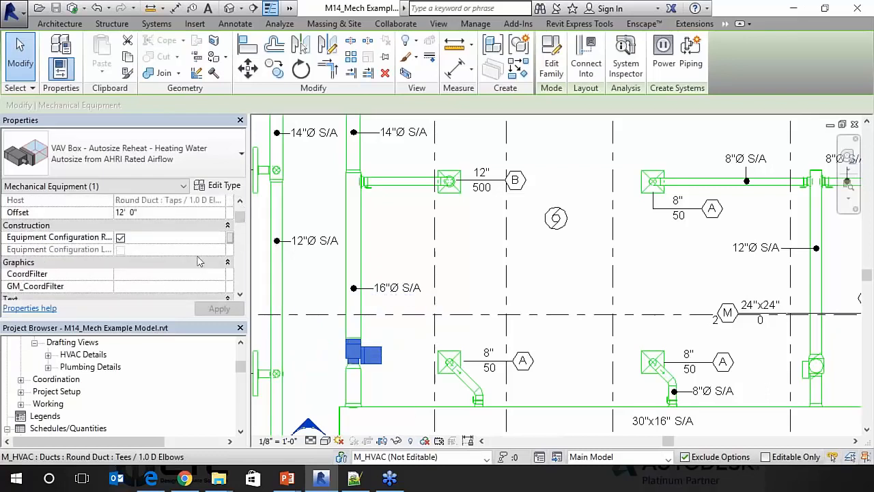
{"action": "scroll", "coordinate": [196, 249], "scroll_direction": "down", "scroll_amount": 8}
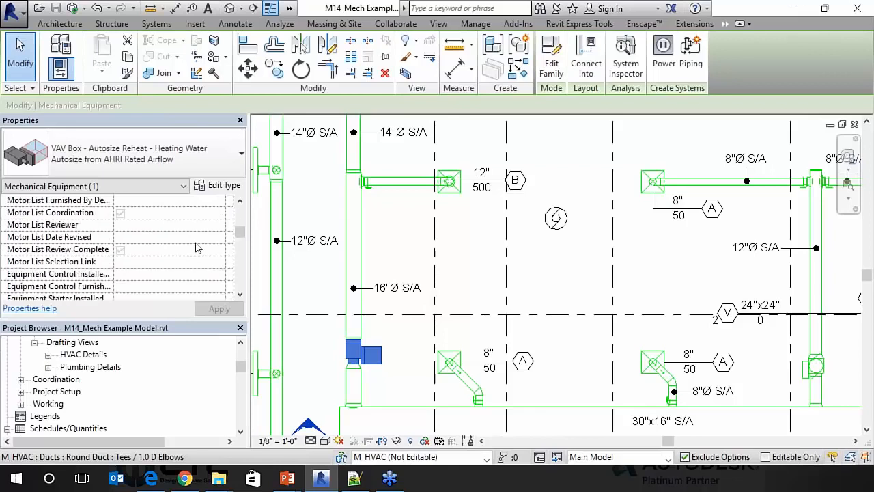
{"action": "scroll", "coordinate": [195, 245], "scroll_direction": "down", "scroll_amount": 1}
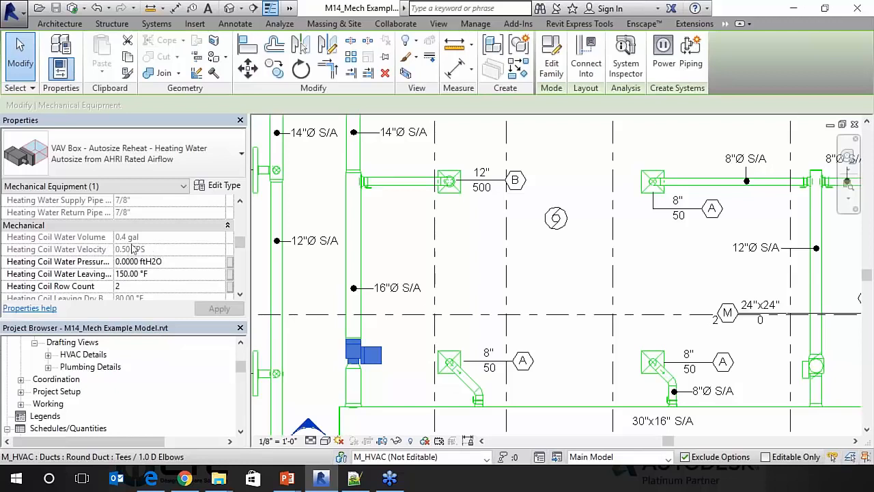
{"action": "scroll", "coordinate": [152, 266], "scroll_direction": "down", "scroll_amount": 1}
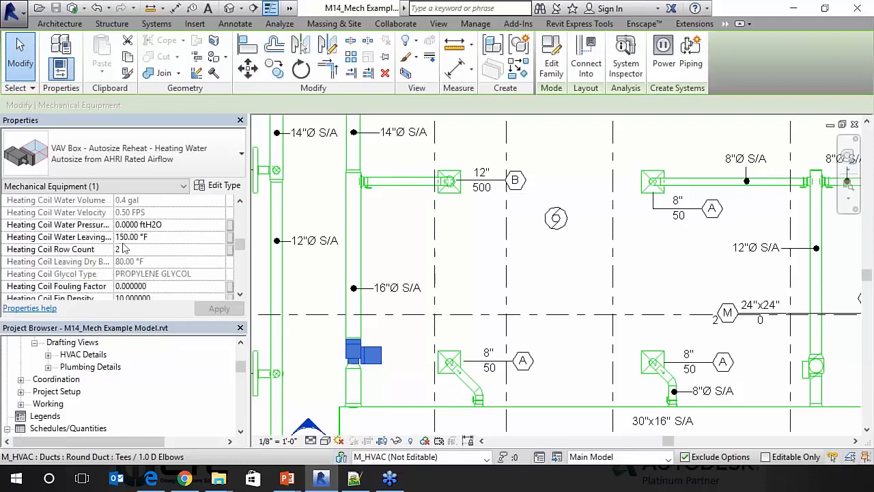
- Inspect the heating coil's water leaving temperature, leaving dry bulb temperature and Fin Density parameters
{"action": "left_click", "coordinate": [155, 237]}
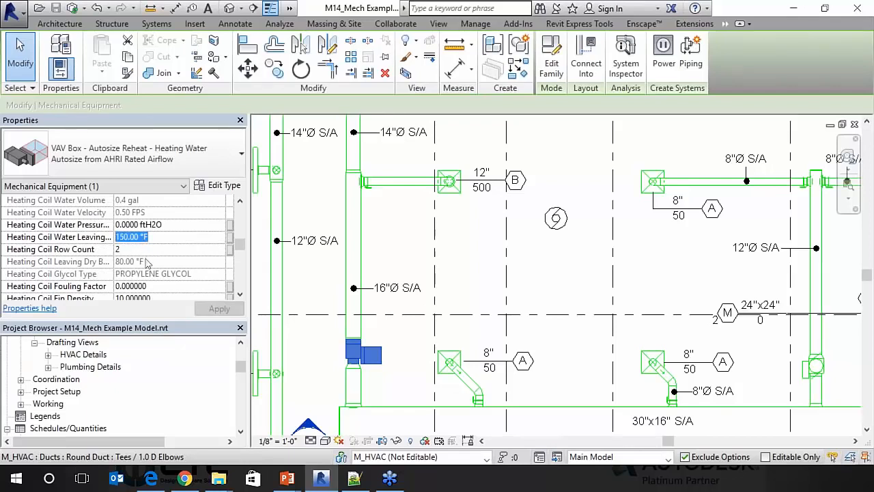
{"action": "scroll", "coordinate": [150, 264], "scroll_direction": "down", "scroll_amount": 1}
{"action": "left_click", "coordinate": [100, 224]}
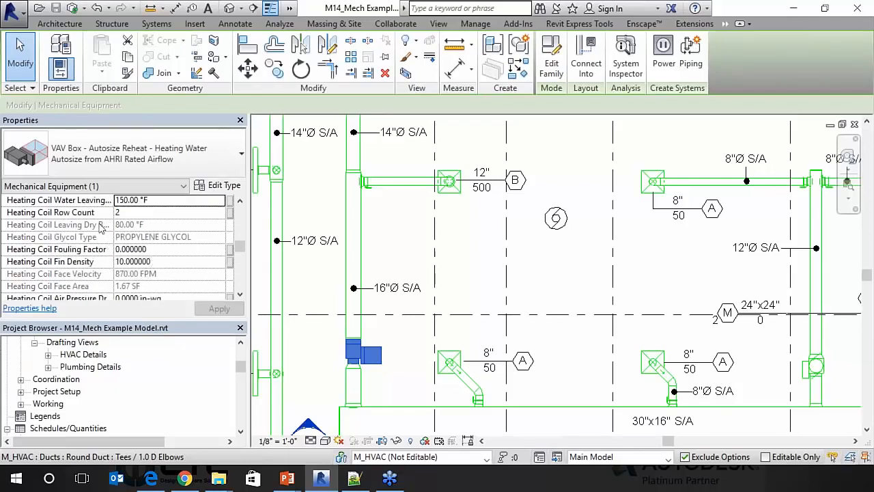
{"action": "left_click", "coordinate": [170, 264]}
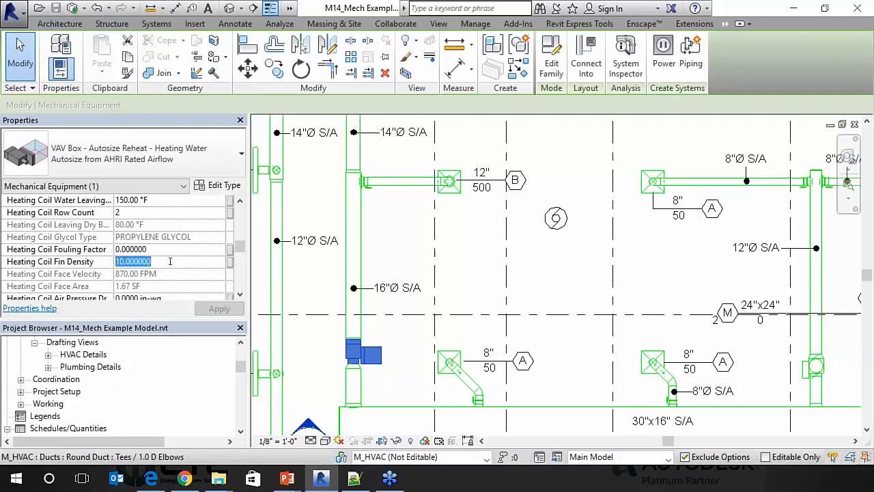
- Review the VAV box's remaining heating coil parameters and its Mechanical - Flow values, including supply airflow minimum, maximum and connected
{"action": "key", "text": "Return"}
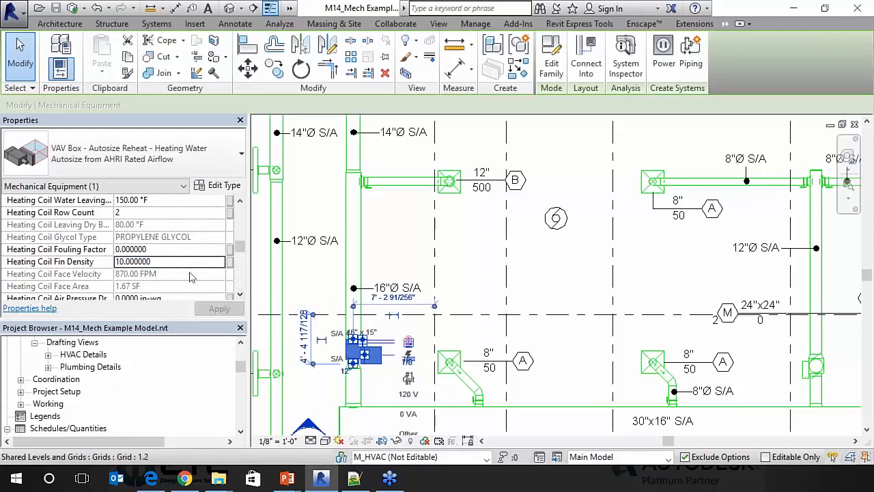
{"action": "left_click", "coordinate": [239, 295]}
{"action": "left_click", "coordinate": [240, 294]}
{"action": "left_click", "coordinate": [239, 295]}
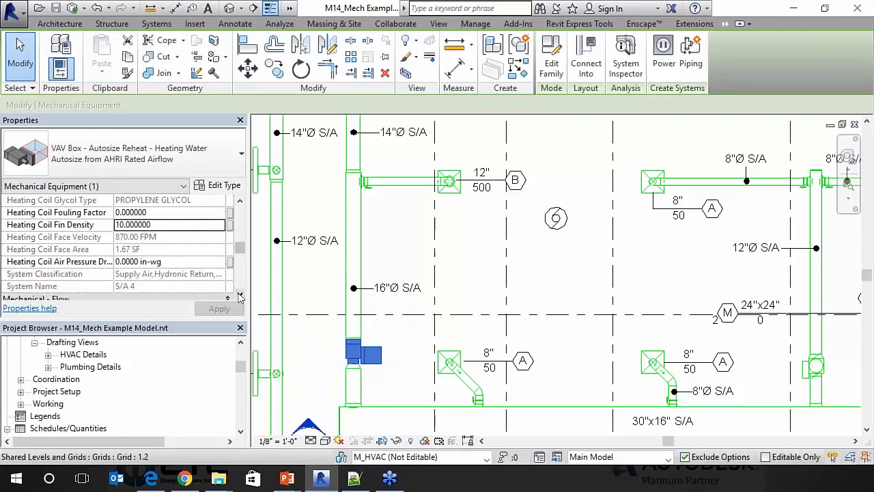
{"action": "left_click", "coordinate": [240, 294]}
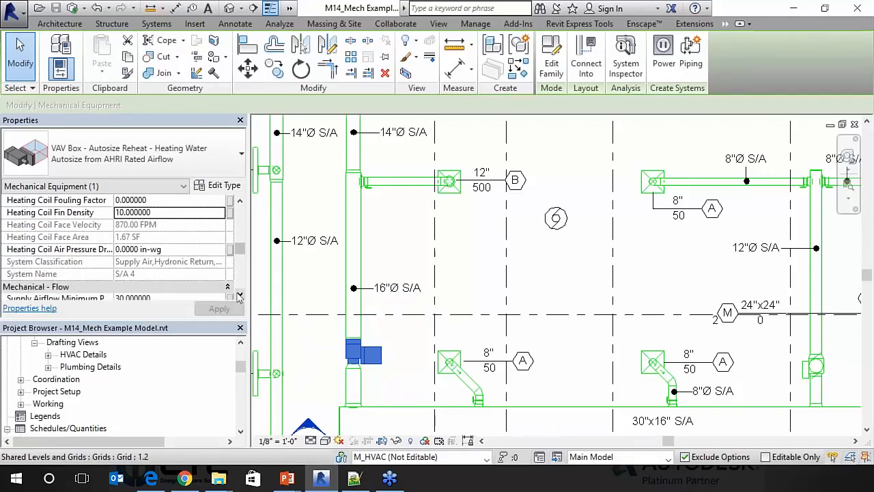
{"action": "left_click", "coordinate": [239, 295]}
{"action": "left_click", "coordinate": [238, 294]}
{"action": "left_click", "coordinate": [238, 294]}
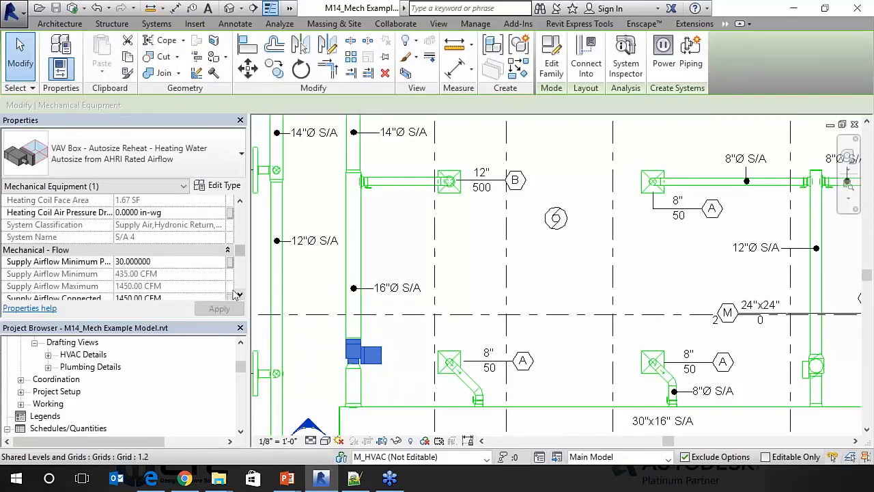
{"action": "left_click", "coordinate": [239, 295]}
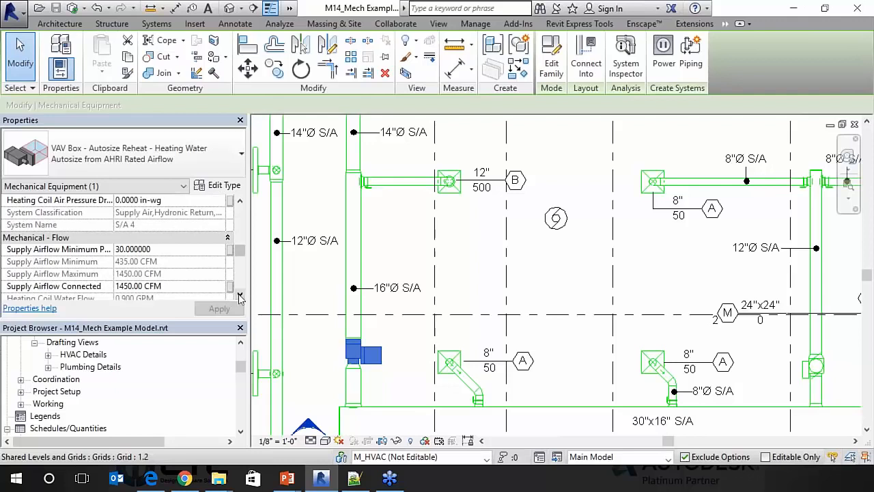
{"action": "left_click", "coordinate": [239, 294]}
{"action": "left_click", "coordinate": [240, 295]}
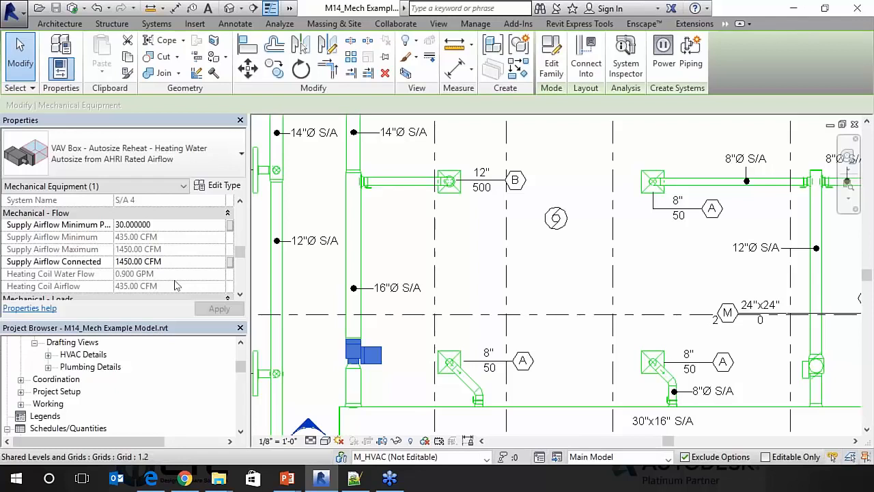
- Set the flow of the ceiling diffuser tagged B to 100 CFM and check the connected VAV box's parameters
{"action": "left_click", "coordinate": [355, 351]}
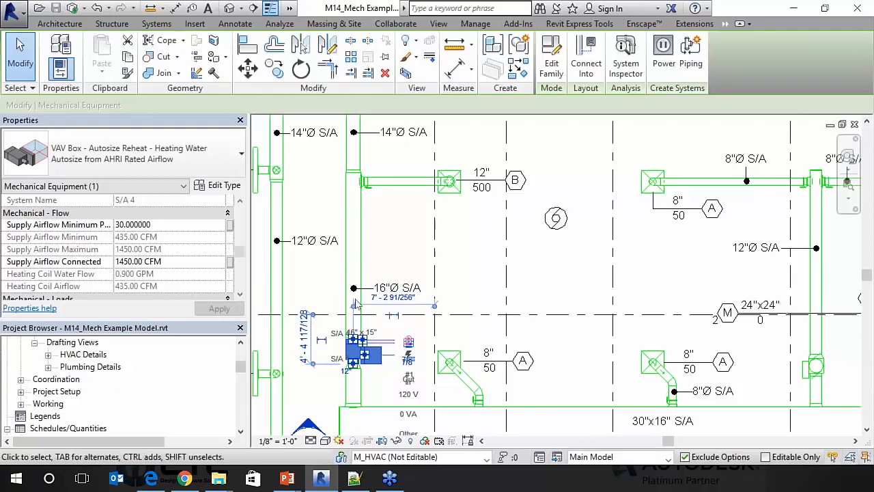
{"action": "left_click", "coordinate": [457, 196]}
{"action": "left_click", "coordinate": [355, 372]}
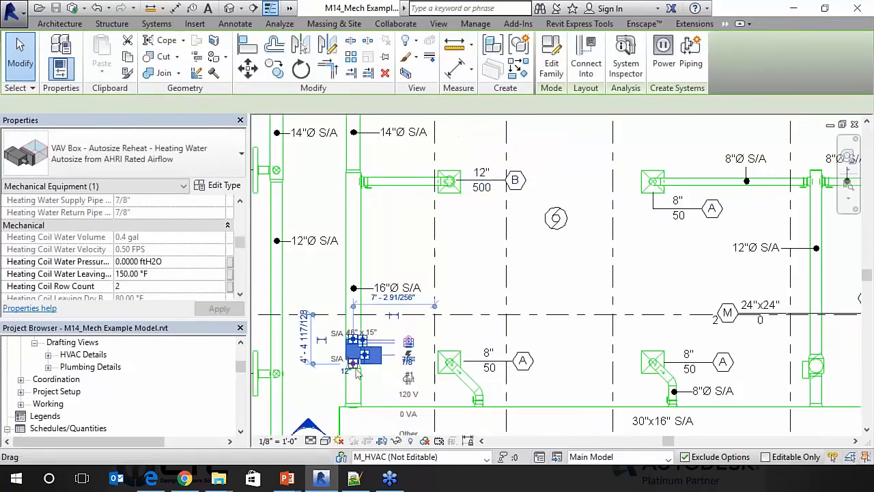
{"action": "left_click", "coordinate": [452, 196]}
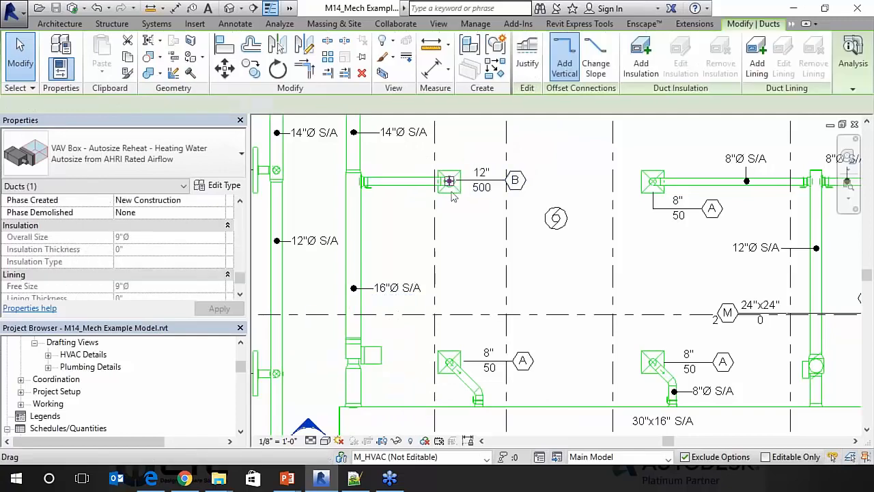
{"action": "key", "text": "Escape"}
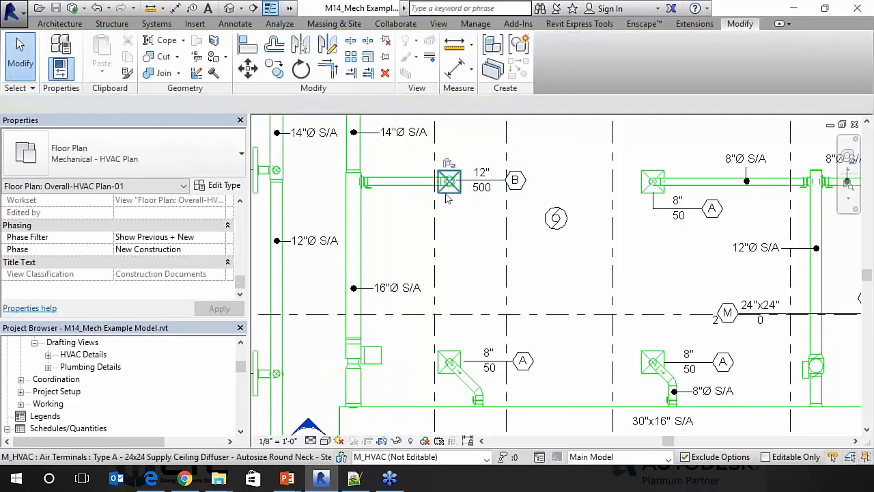
{"action": "left_click", "coordinate": [454, 197]}
{"action": "left_click", "coordinate": [184, 104]}
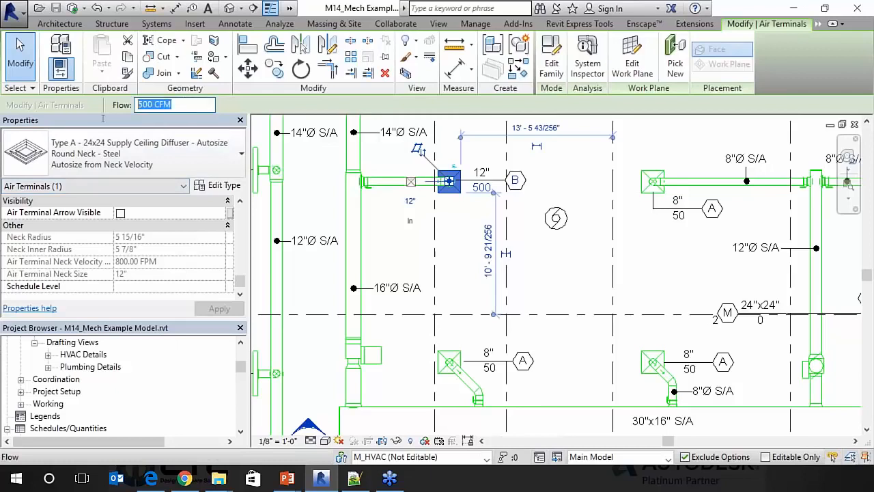
{"action": "type", "text": "100"}
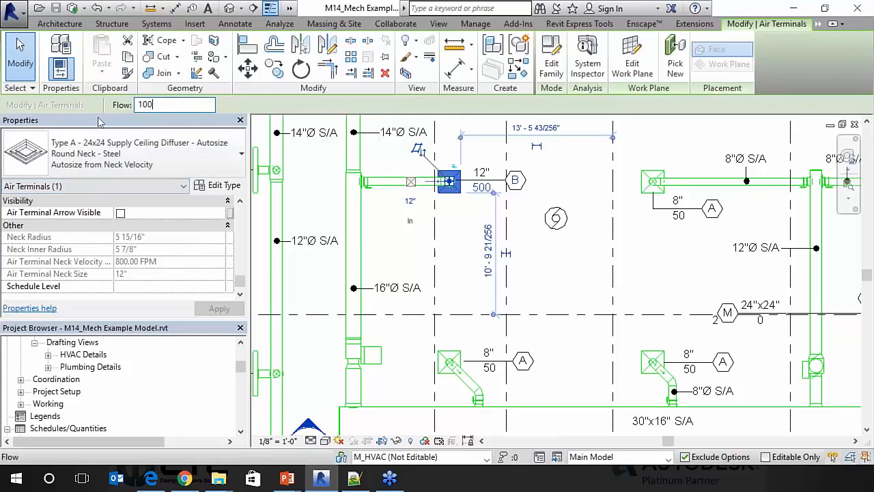
{"action": "key", "text": "Return"}
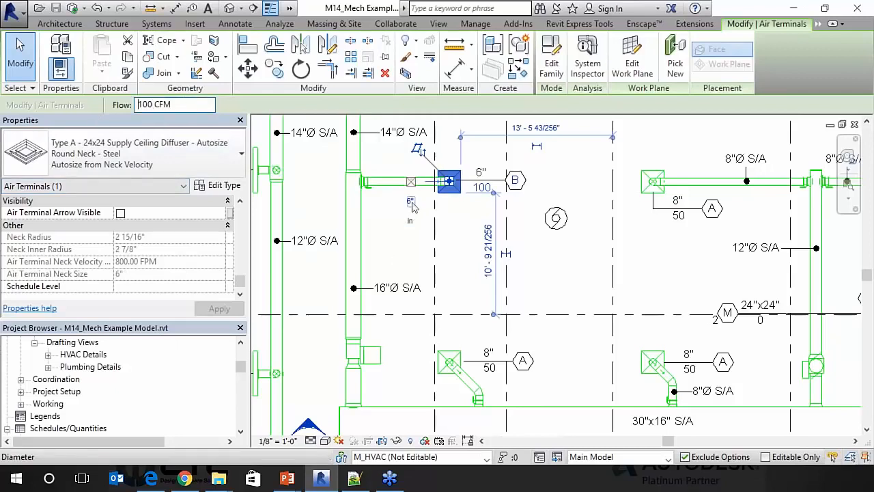
{"action": "left_click", "coordinate": [365, 356]}
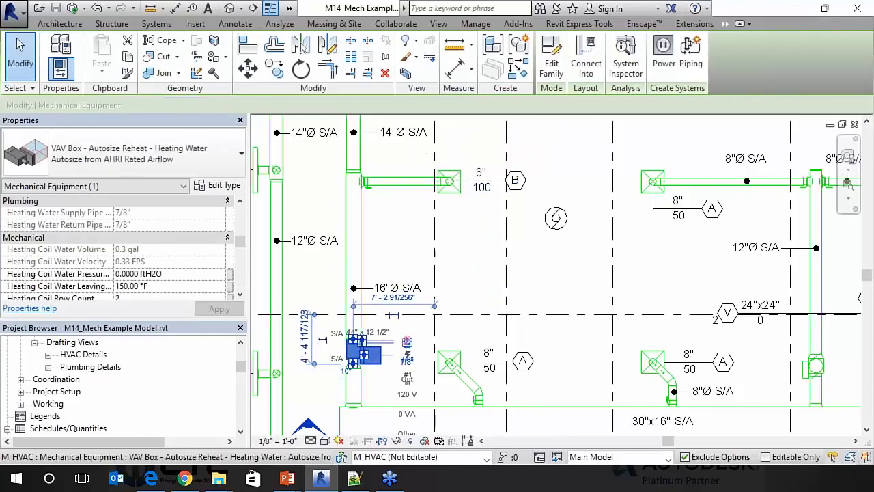
{"action": "key", "text": "Delete"}
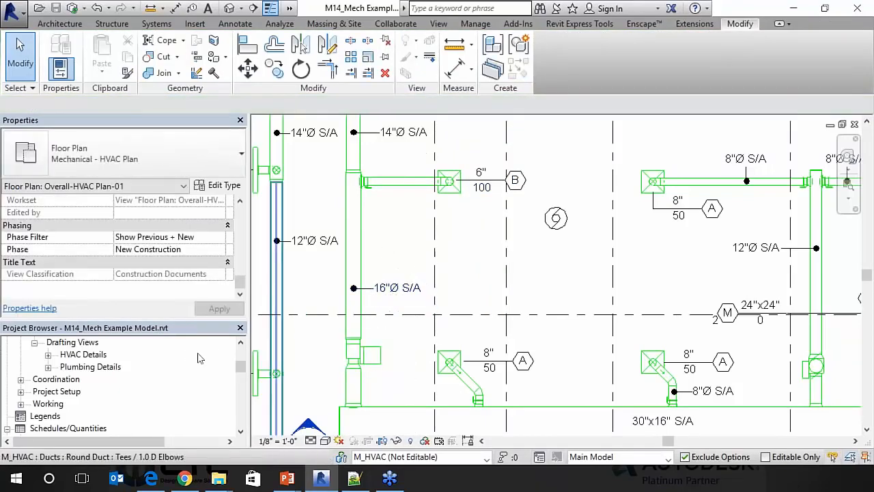
- Switch to the *M_Design_Space Airflow Summary schedule and examine the library's area and calculated supply airflow
{"action": "left_click", "coordinate": [240, 364]}
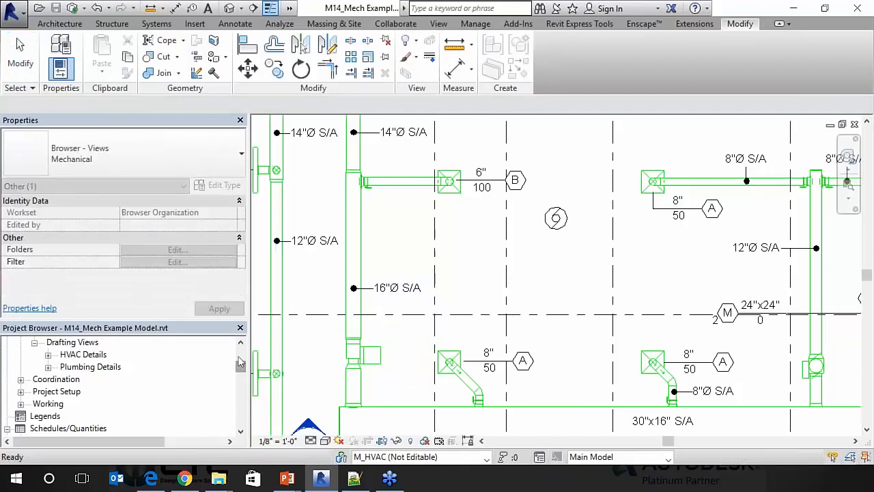
{"action": "key", "text": "ctrl+Tab"}
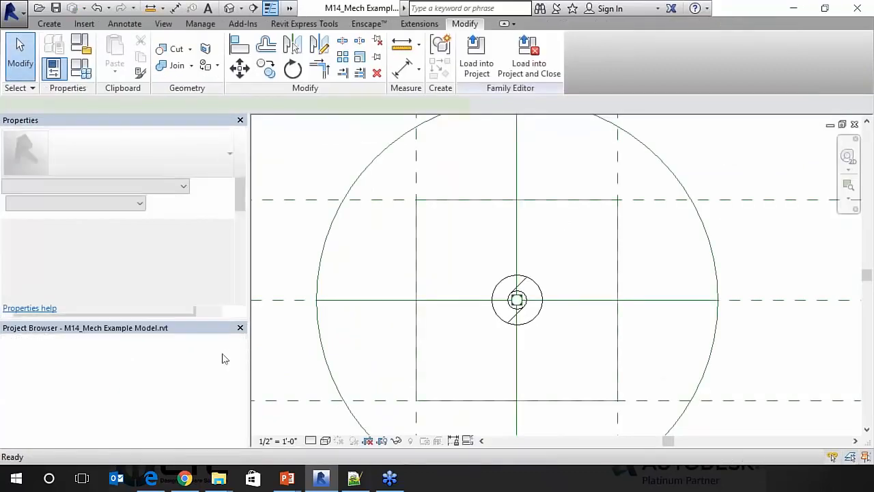
{"action": "key", "text": "ctrl+Tab"}
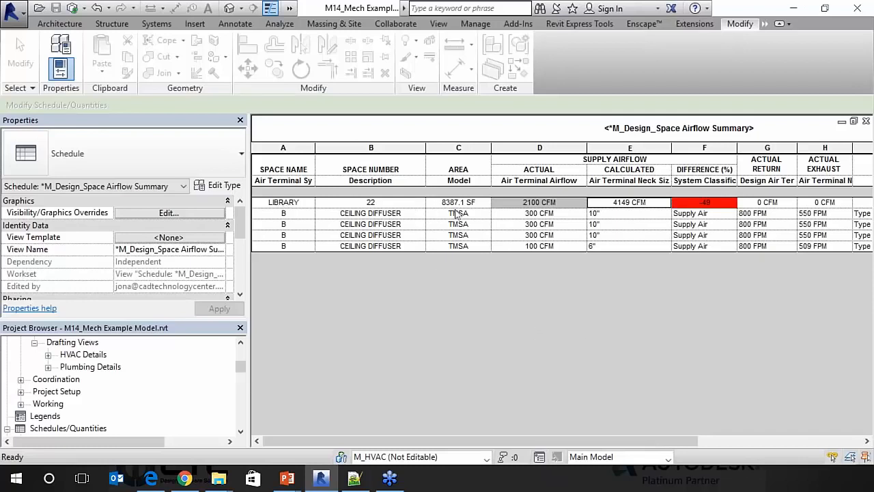
{"action": "left_click", "coordinate": [476, 204]}
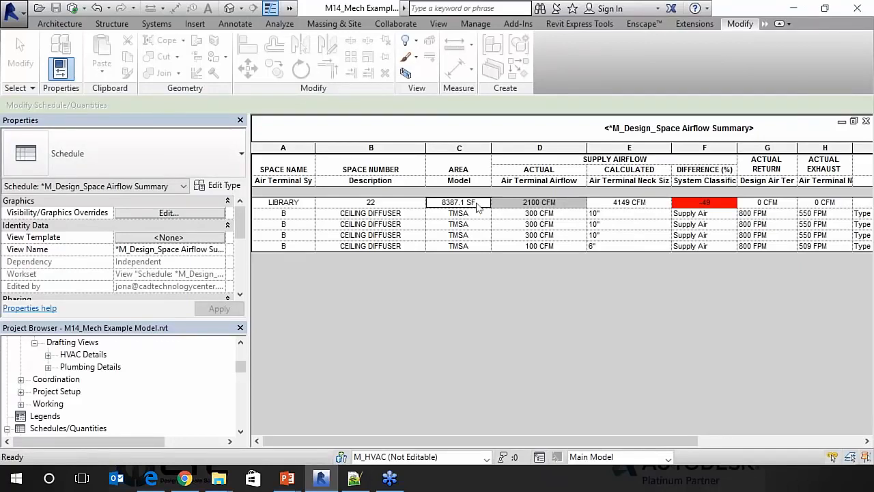
{"action": "left_click", "coordinate": [612, 169]}
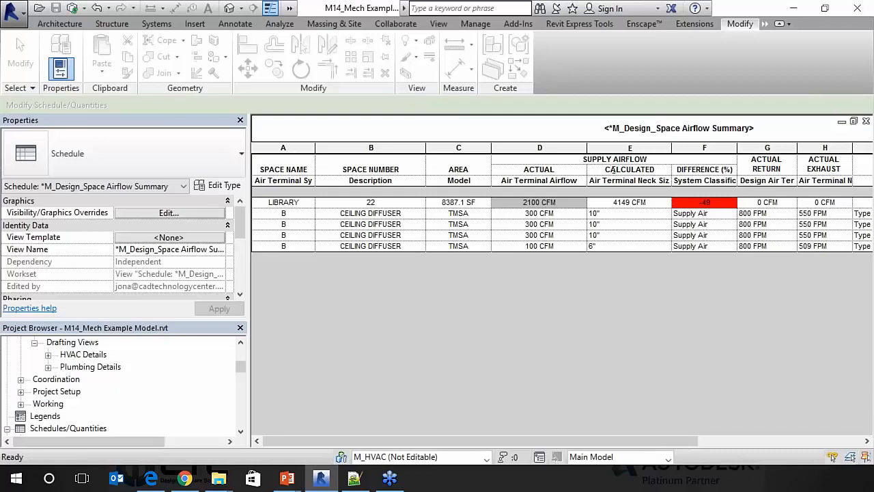
{"action": "left_click", "coordinate": [652, 204]}
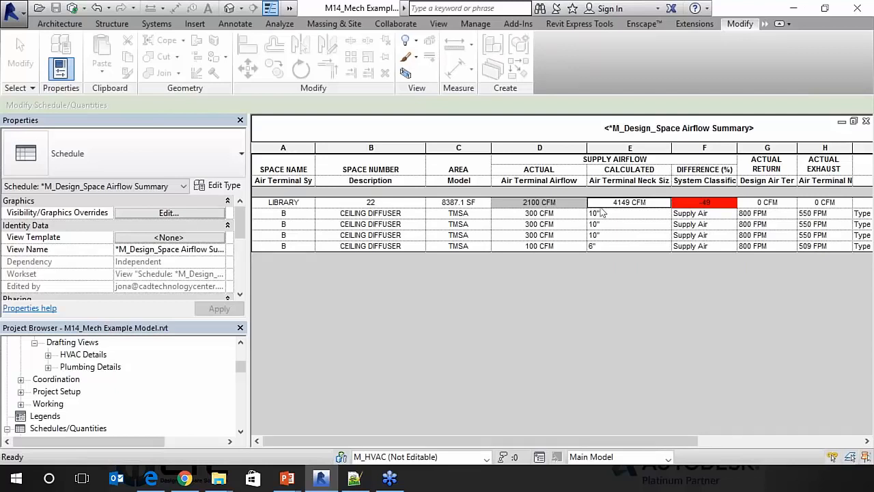
- Set the Air Terminal Airflow of all four library ceiling diffusers to 550 CFM in the schedule
{"action": "left_click", "coordinate": [539, 213]}
{"action": "left_click", "coordinate": [539, 213]}
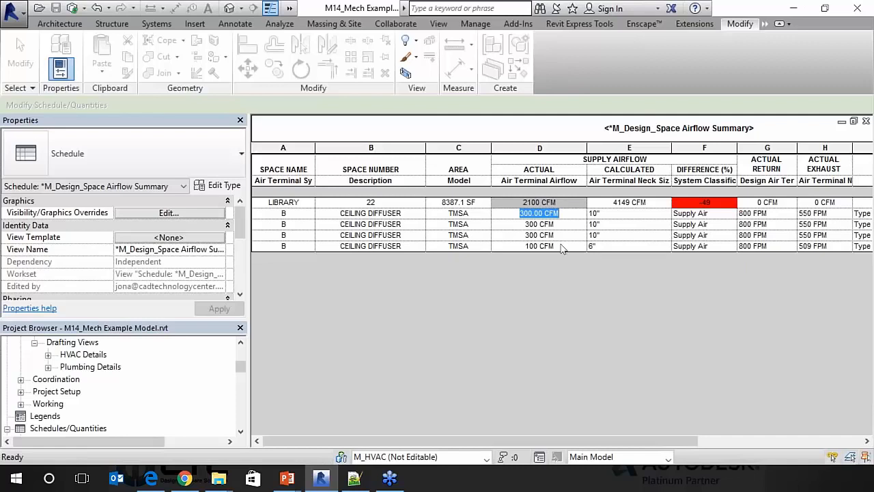
{"action": "type", "text": "4"}
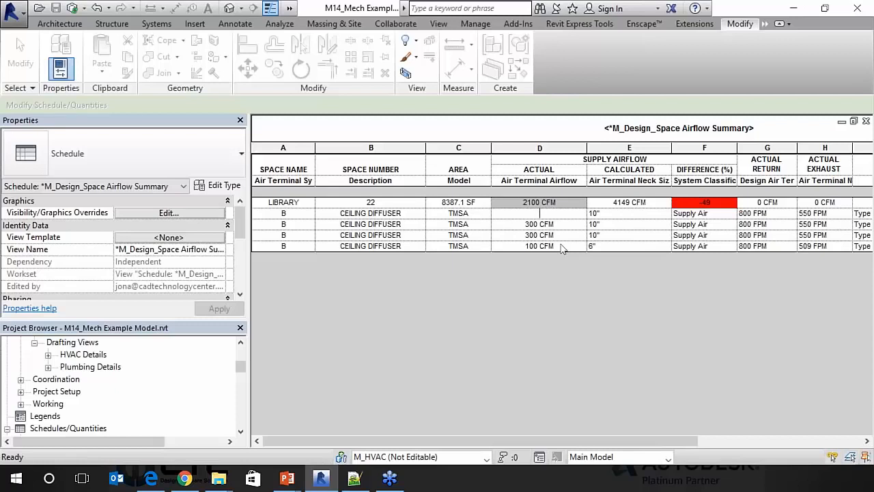
{"action": "type", "text": "50"}
{"action": "key", "text": "Return"}
{"action": "type", "text": "550"}
{"action": "key", "text": "Return"}
{"action": "type", "text": "550"}
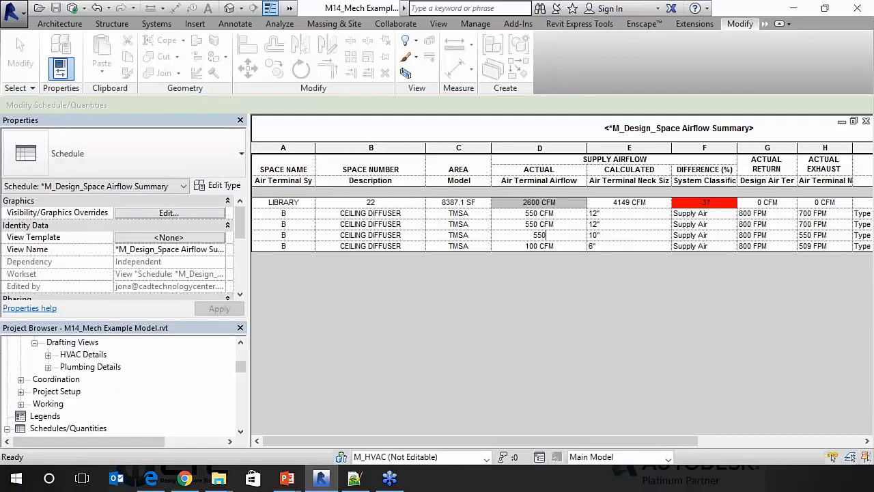
{"action": "key", "text": "Return"}
{"action": "type", "text": "550"}
{"action": "key", "text": "Return"}
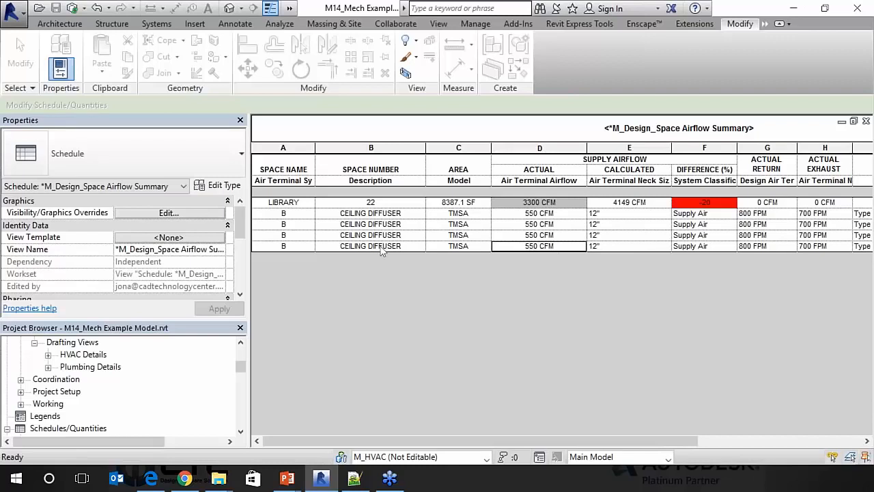
{"action": "left_click", "coordinate": [410, 248]}
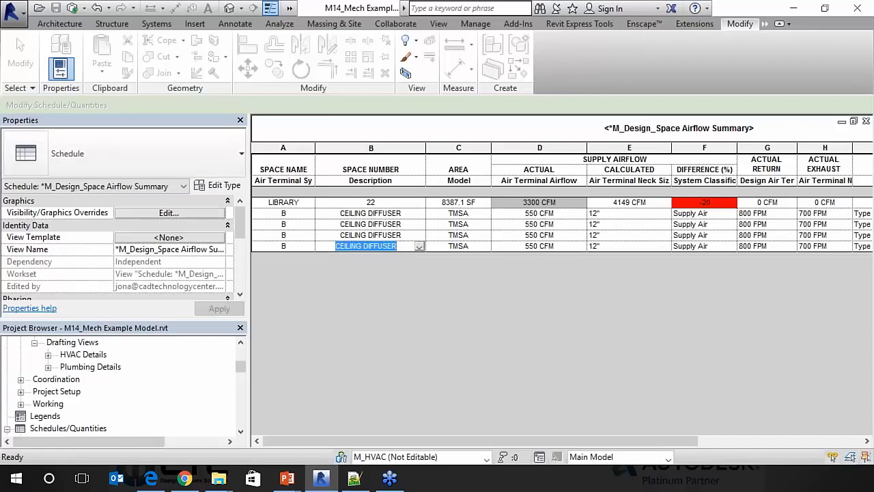
{"action": "left_click", "coordinate": [763, 24]}
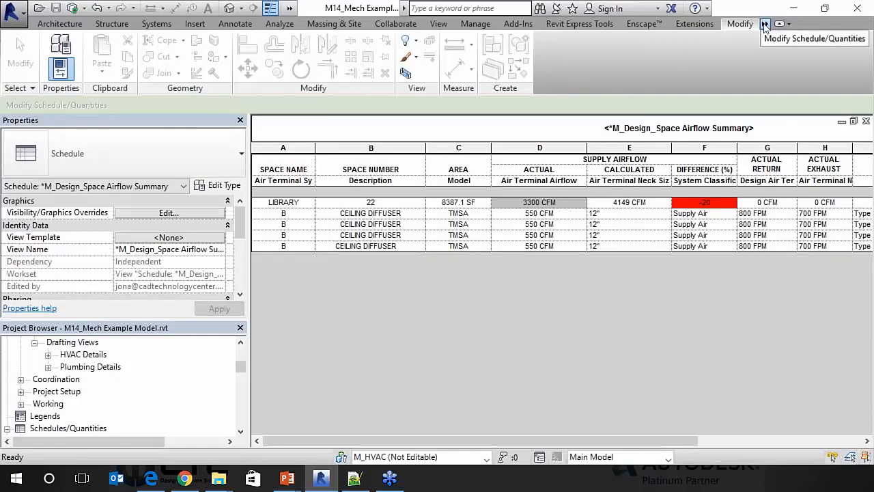
{"action": "left_click", "coordinate": [454, 204]}
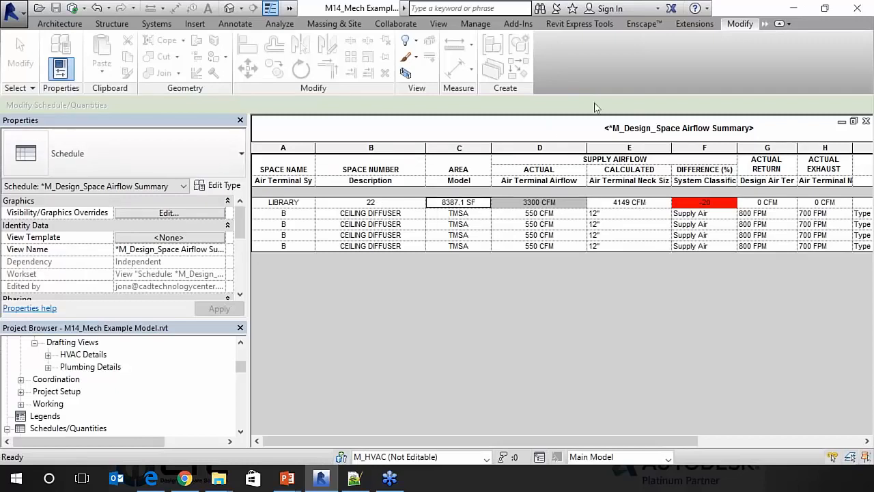
{"action": "mouse_move", "coordinate": [758, 28]}
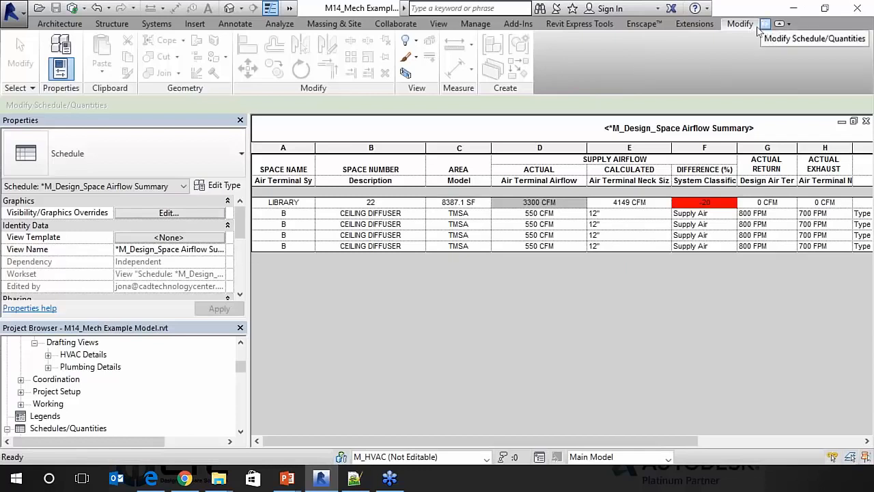
{"action": "left_click", "coordinate": [452, 215]}
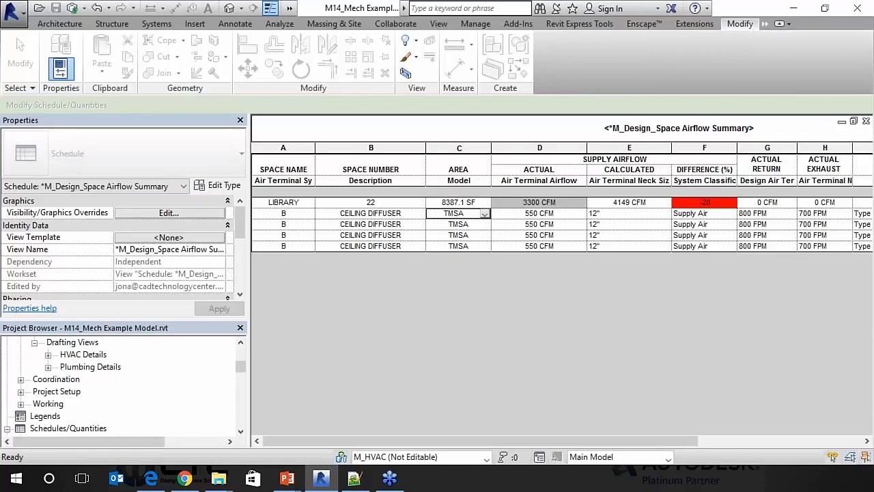
{"action": "left_click", "coordinate": [346, 213]}
{"action": "key", "text": "Tab"}
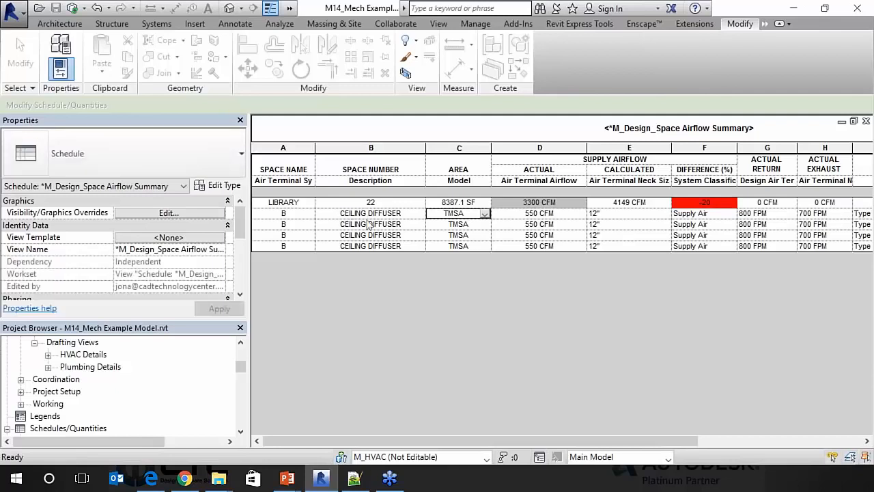
{"action": "left_click", "coordinate": [408, 224]}
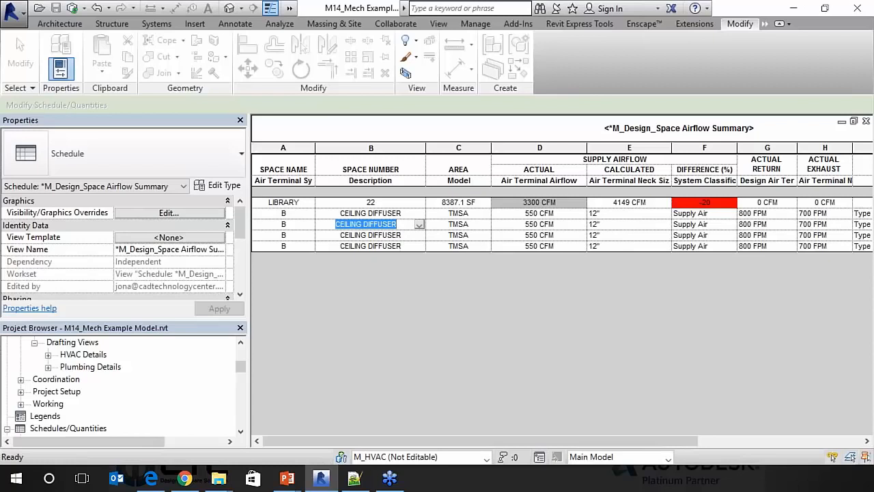
{"action": "left_click", "coordinate": [415, 246]}
{"action": "left_click", "coordinate": [418, 246]}
{"action": "key", "text": "Escape"}
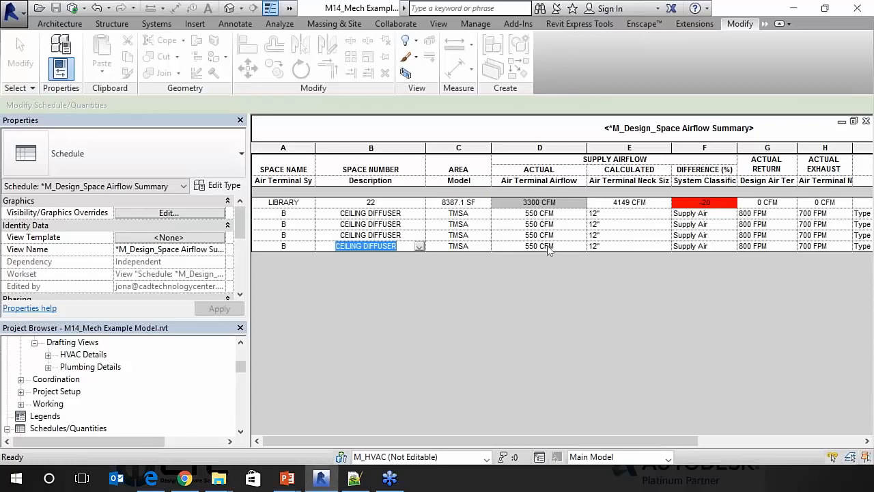
{"action": "left_click", "coordinate": [551, 247]}
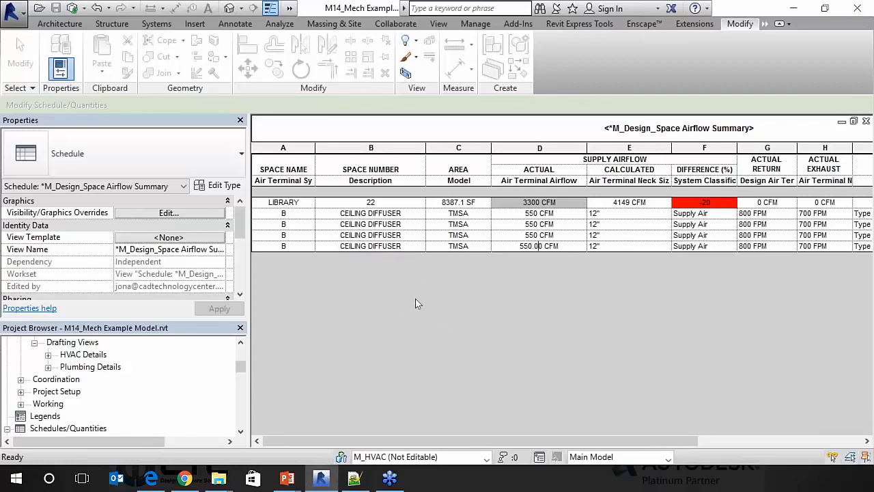
- Switch to the Overall-HVAC Plan-01 floor plan and check the flow and neck size of the library's ceiling diffusers tagged B
{"action": "key", "text": "ctrl+Tab"}
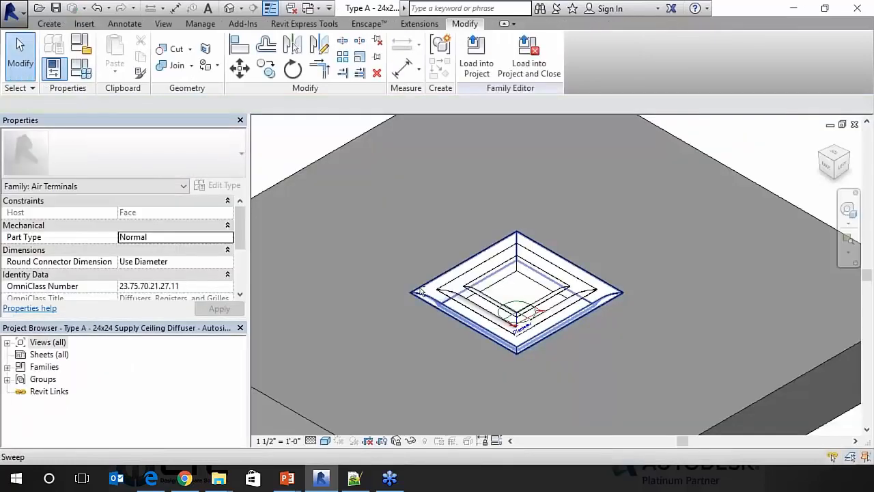
{"action": "key", "text": "ctrl+Tab"}
{"action": "key", "text": "ctrl+Tab"}
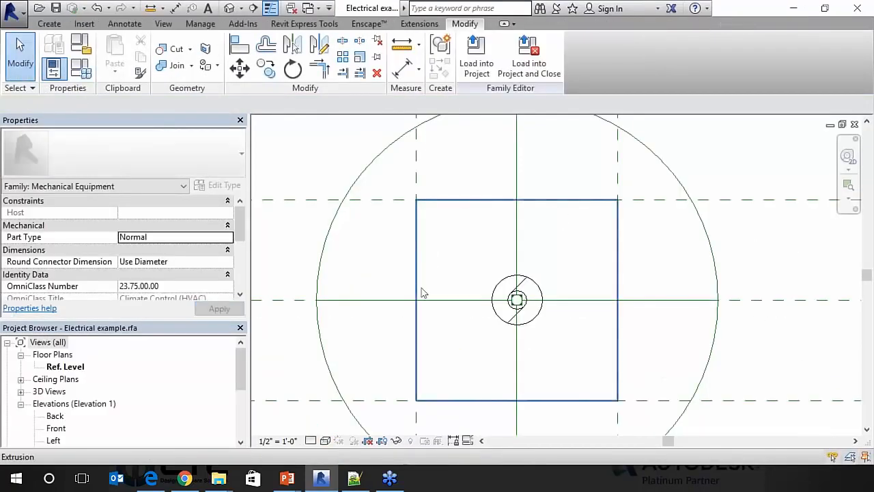
{"action": "key", "text": "ctrl+Tab"}
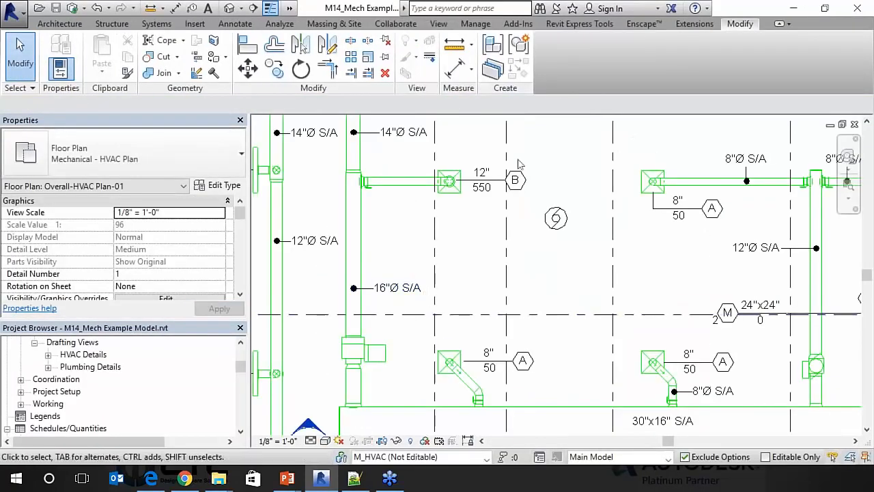
{"action": "left_click", "coordinate": [449, 181]}
{"action": "middle_click_drag", "start_coordinate": [417, 150], "coordinate": [325, 332]}
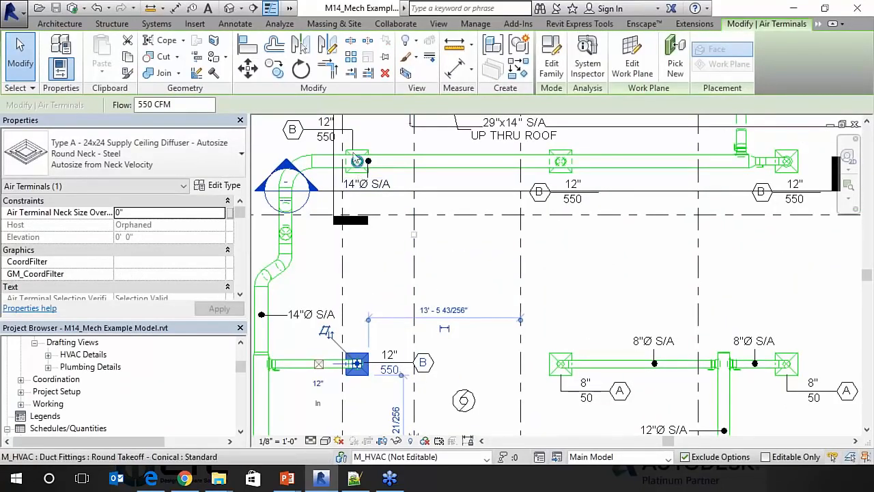
{"action": "left_click", "coordinate": [560, 161]}
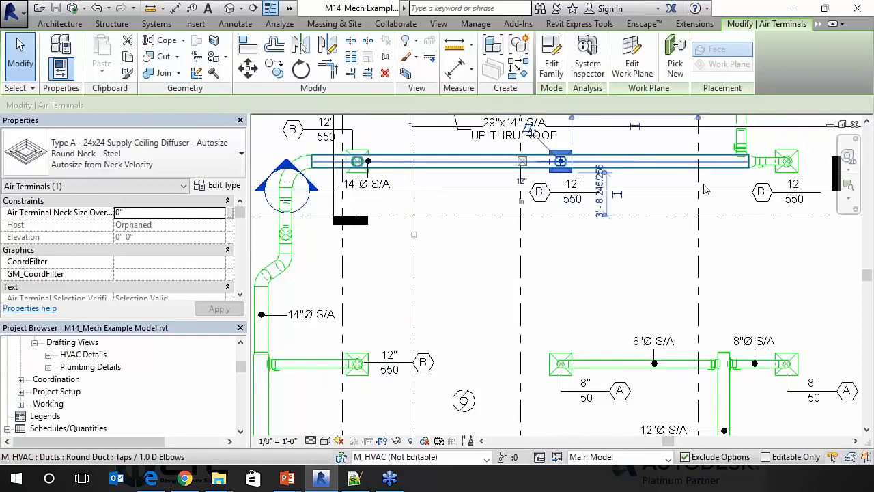
{"action": "middle_click_drag", "start_coordinate": [705, 190], "coordinate": [781, 293]}
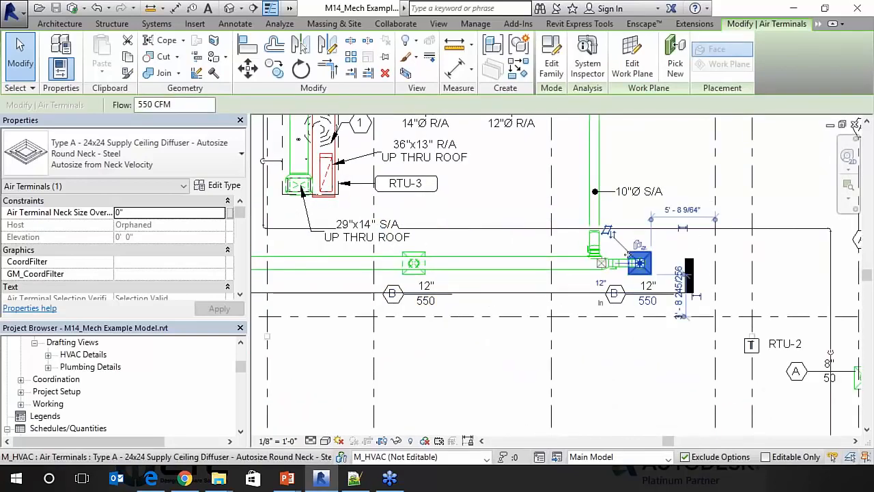
{"action": "key", "text": "Escape"}
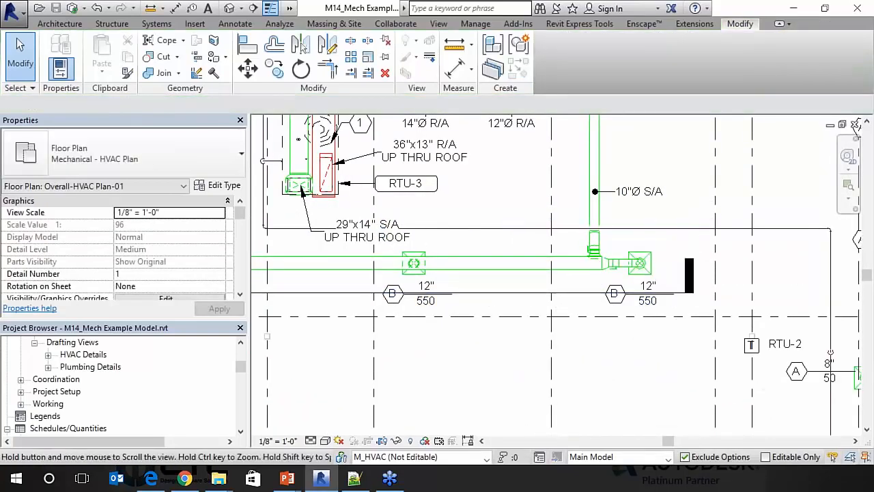
{"action": "middle_click_drag", "start_coordinate": [266, 335], "coordinate": [404, 203]}
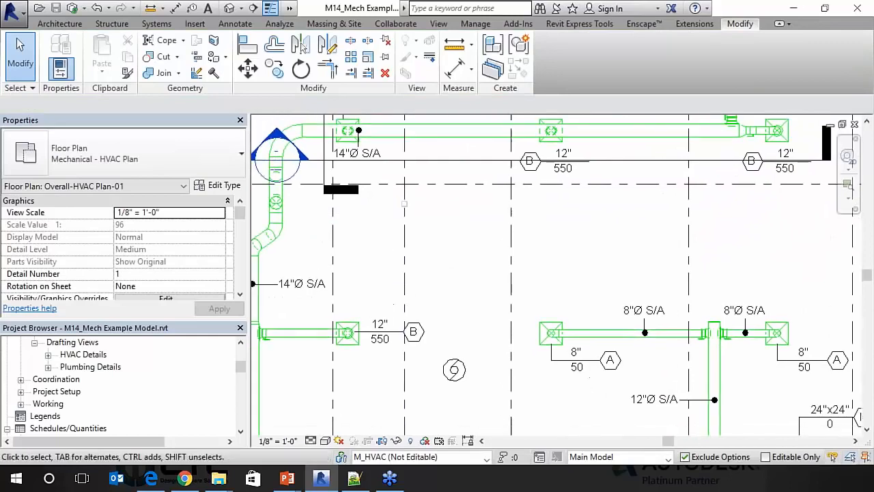
- Select the whole library supply duct branch up to the VAV box and set its sizing to 1200 FPM velocity and 0.10 in-wg/100ft friction
{"action": "scroll", "coordinate": [374, 310], "scroll_direction": "down", "scroll_amount": 3}
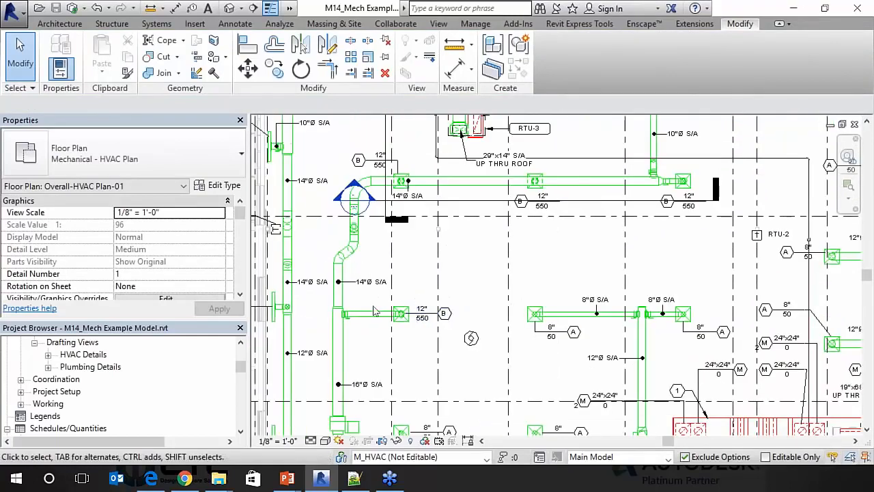
{"action": "key", "text": "Tab"}
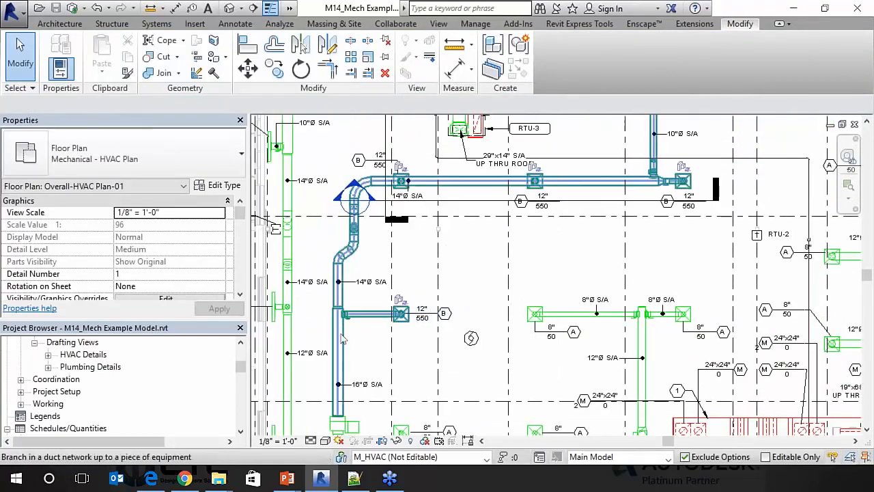
{"action": "left_click", "coordinate": [343, 339]}
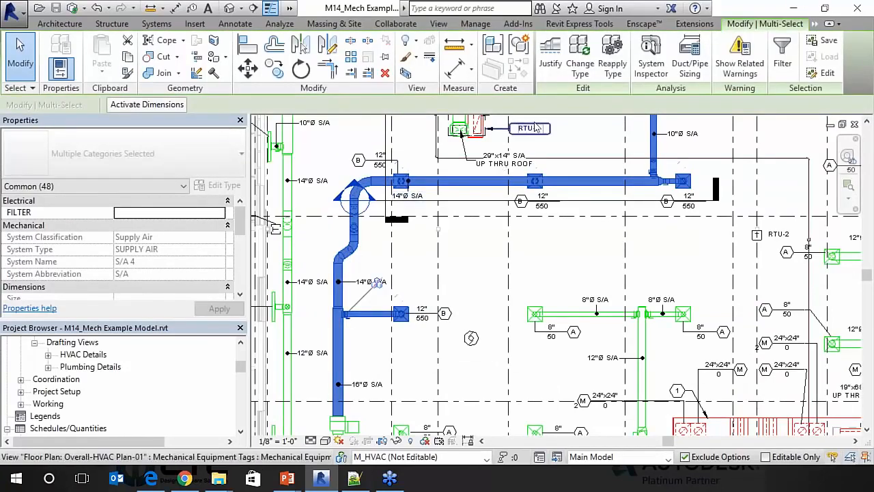
{"action": "left_click", "coordinate": [689, 65]}
{"action": "left_click_drag", "start_coordinate": [493, 162], "coordinate": [449, 164]}
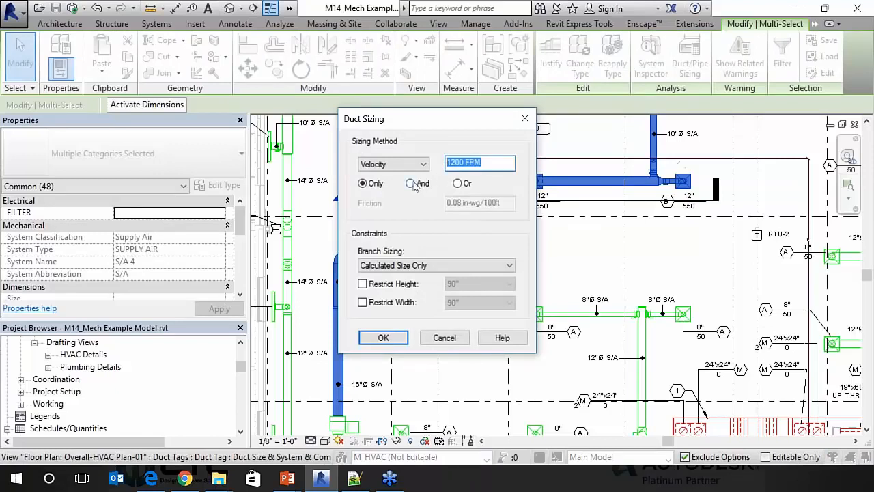
{"action": "left_click", "coordinate": [411, 184]}
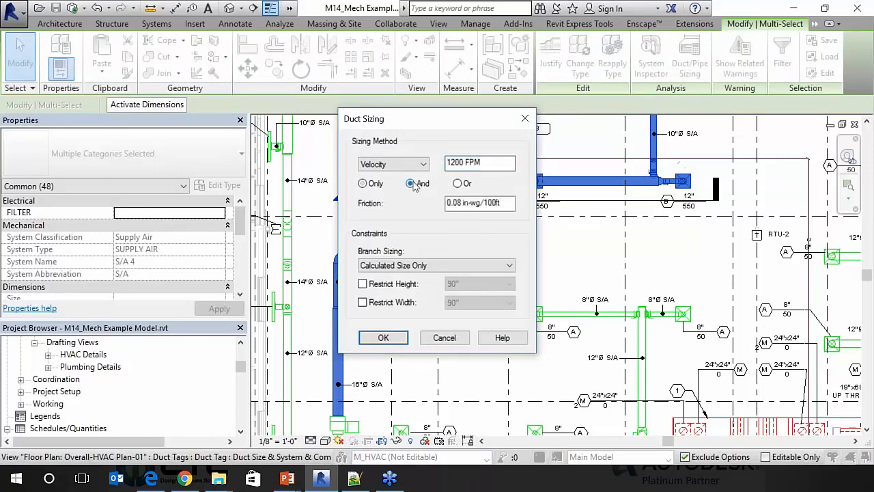
{"action": "left_click", "coordinate": [457, 203]}
{"action": "key", "text": "Right"}
{"action": "key", "text": "BackSpace"}
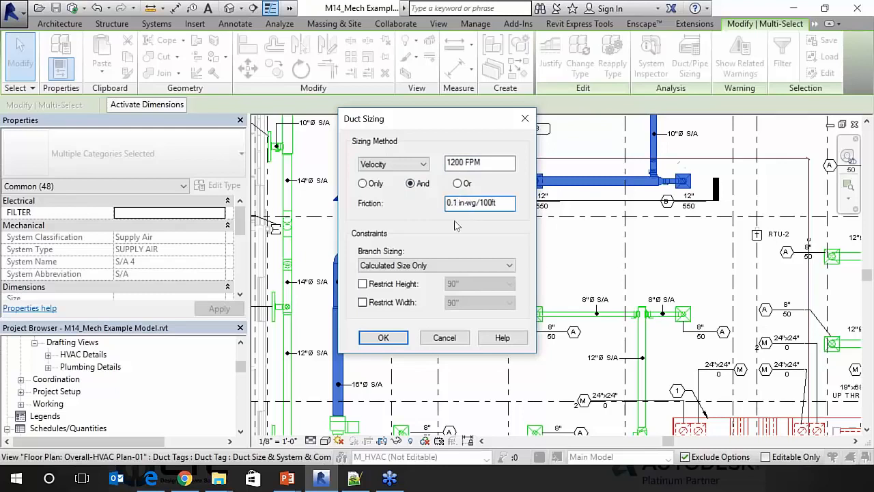
- Try to size the branch with Calculated Size Only and no height or width restriction, and inspect the main duct down to the VAV box
{"action": "left_click", "coordinate": [431, 265]}
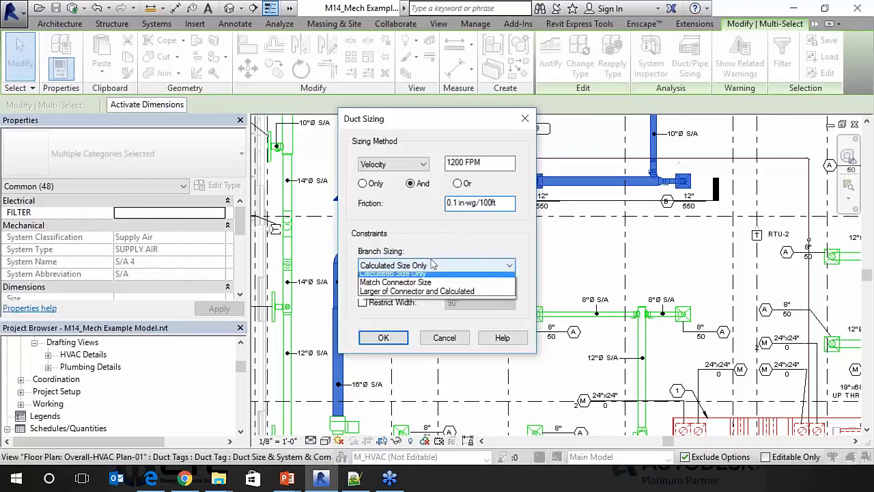
{"action": "left_click", "coordinate": [424, 265]}
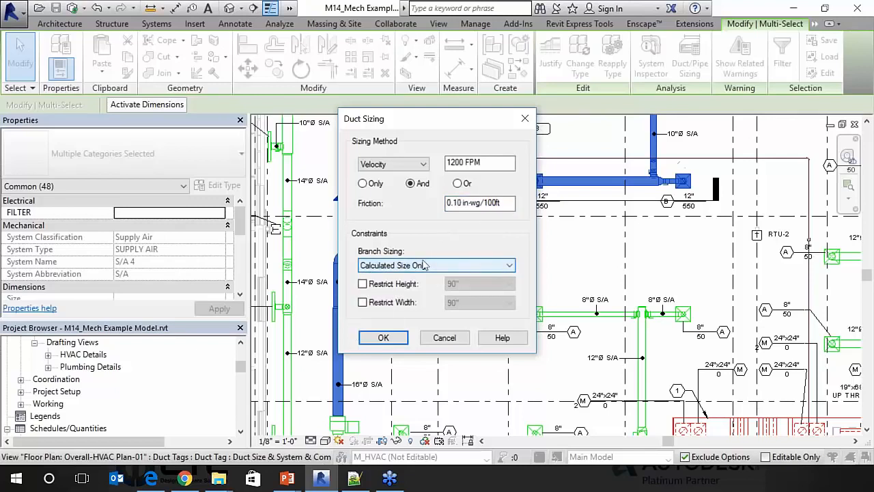
{"action": "left_click", "coordinate": [363, 284]}
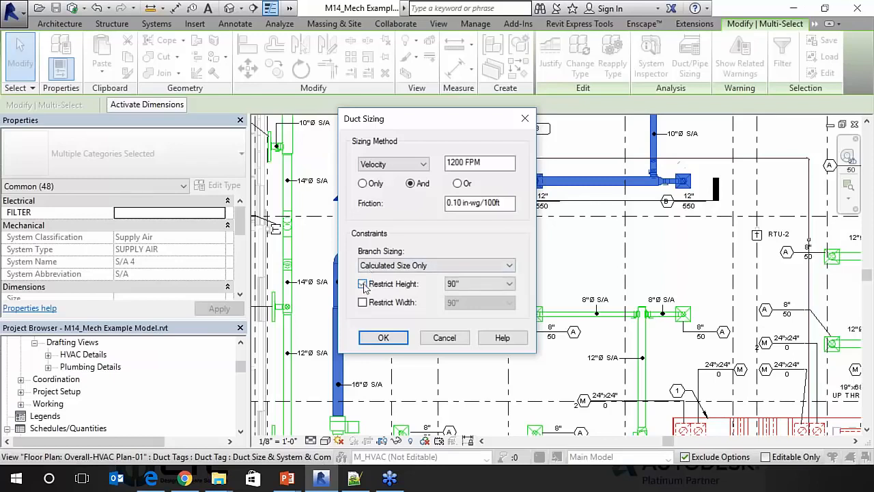
{"action": "left_click", "coordinate": [363, 284]}
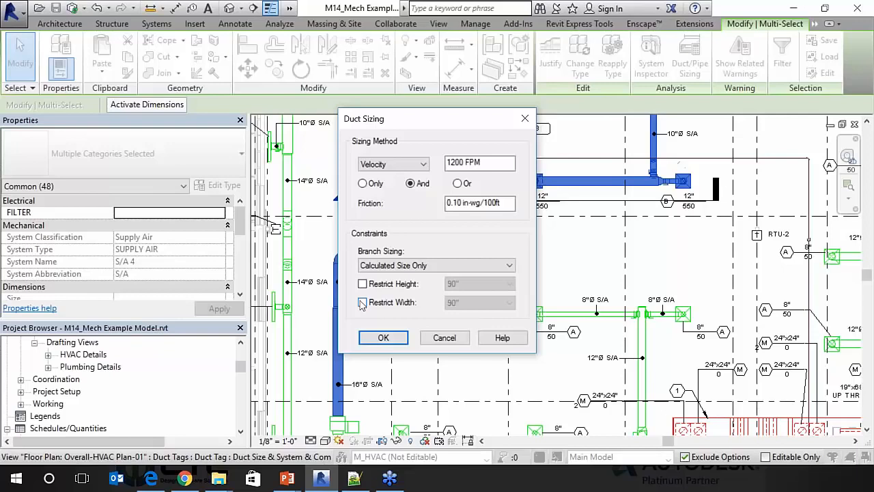
{"action": "left_click", "coordinate": [383, 338]}
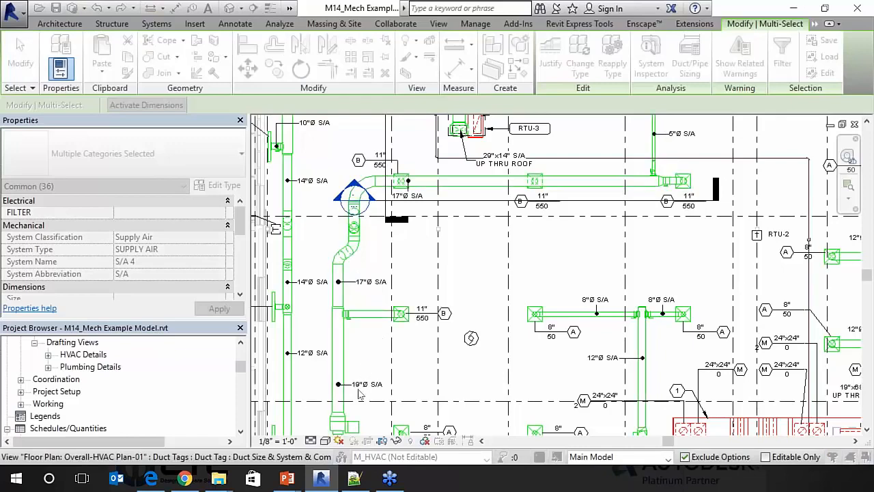
{"action": "scroll", "coordinate": [356, 396], "scroll_direction": "up", "scroll_amount": 1}
{"action": "scroll", "coordinate": [356, 396], "scroll_direction": "up", "scroll_amount": 2}
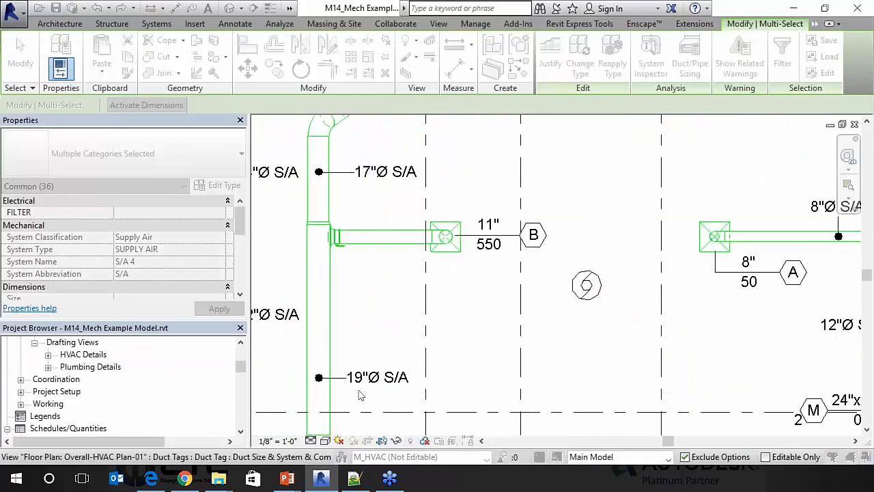
{"action": "middle_click_drag", "start_coordinate": [378, 392], "coordinate": [369, 265]}
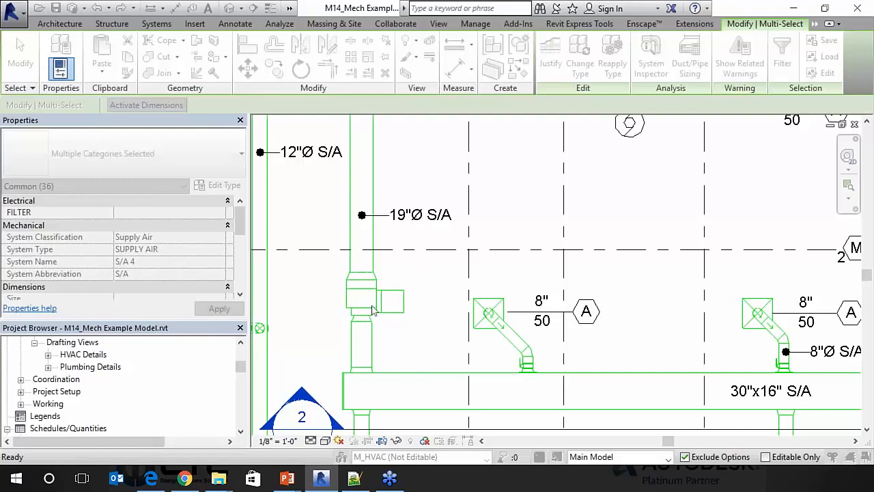
{"action": "scroll", "coordinate": [372, 311], "scroll_direction": "down", "scroll_amount": 2}
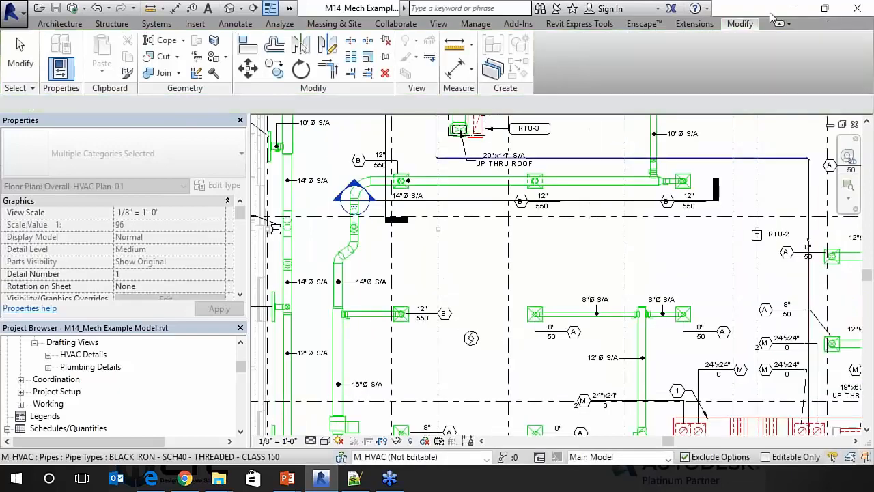
- Review the library VAV box's Mechanical - Flow values, including its connected supply airflow
{"action": "left_click", "coordinate": [337, 425]}
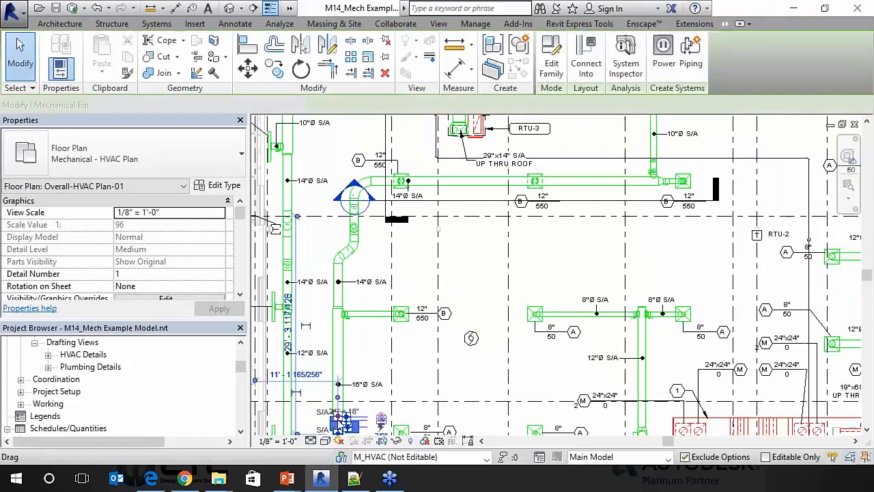
{"action": "left_click_drag", "start_coordinate": [242, 213], "coordinate": [244, 241]}
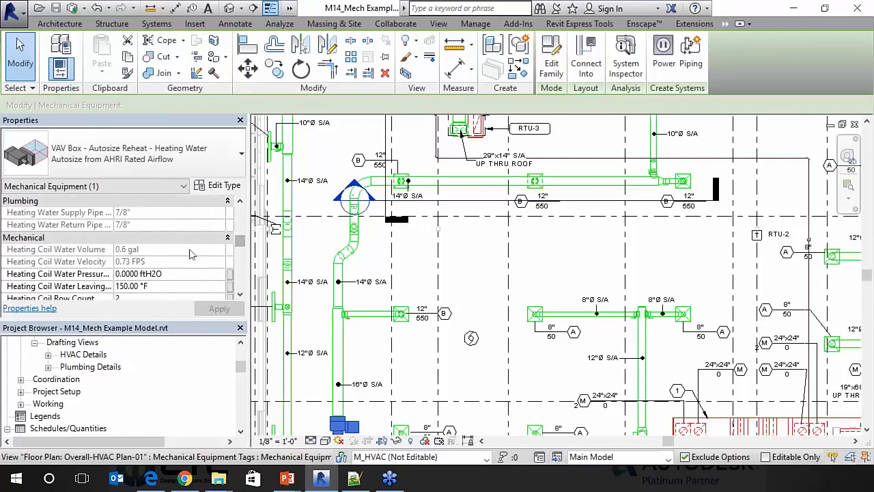
{"action": "scroll", "coordinate": [172, 259], "scroll_direction": "down", "scroll_amount": 2}
{"action": "scroll", "coordinate": [174, 258], "scroll_direction": "down", "scroll_amount": 4}
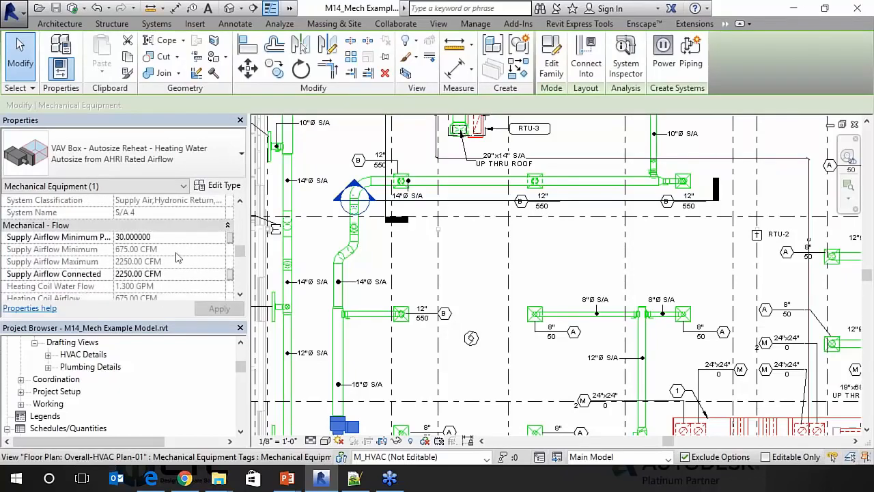
{"action": "left_click", "coordinate": [186, 273]}
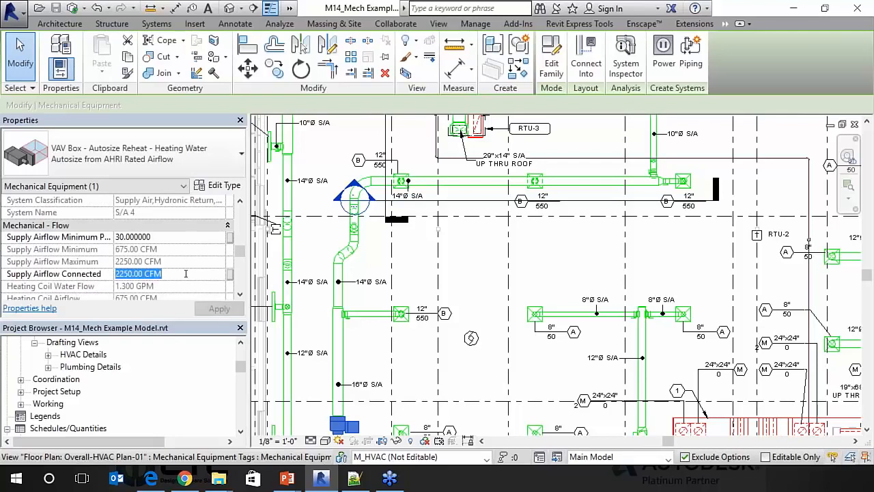
{"action": "key", "text": "Return"}
- Return to the *M_Design_Space Airflow Summary schedule and compare the library's actual supply airflow with its listed diffusers' airflows
{"action": "left_click", "coordinate": [469, 244]}
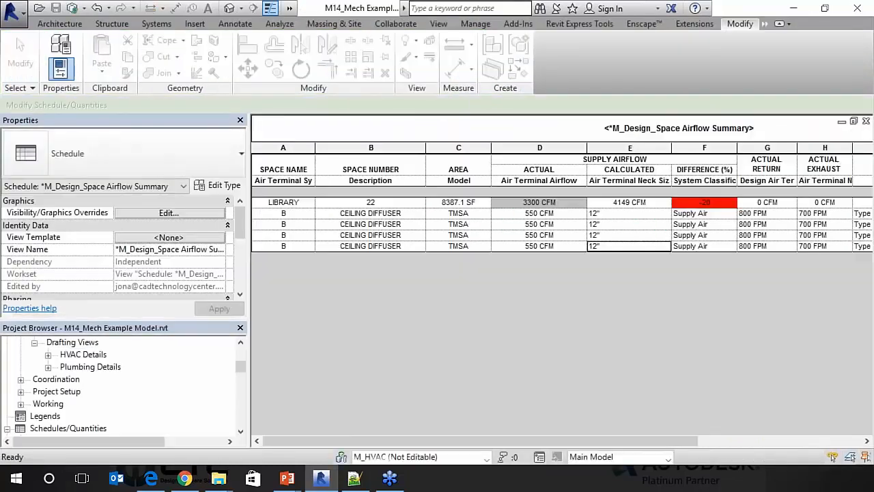
{"action": "left_click", "coordinate": [547, 205]}
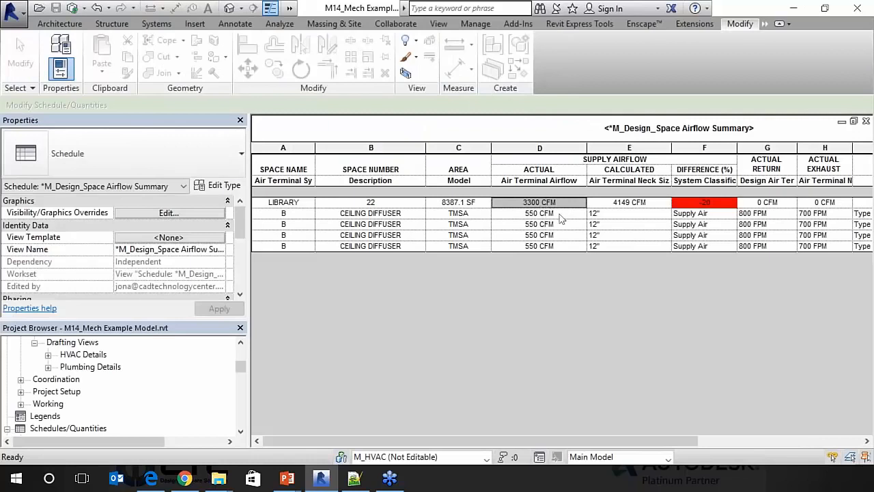
{"action": "left_click", "coordinate": [559, 215]}
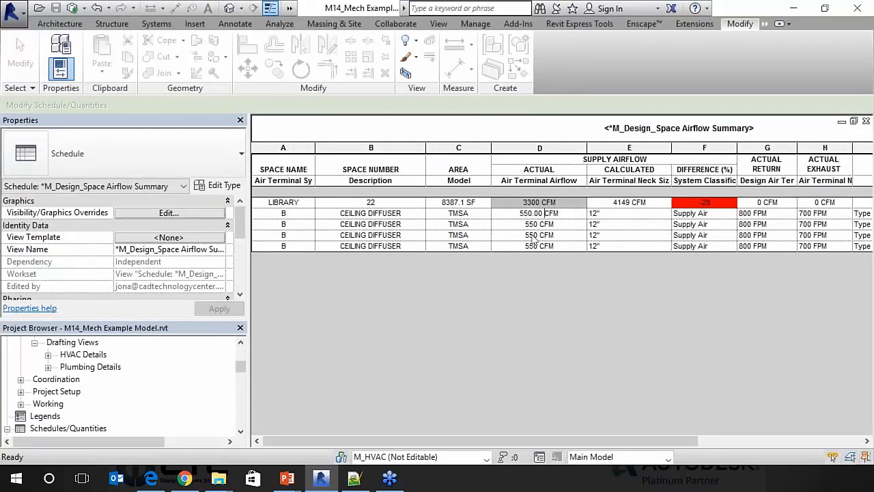
- Return to the HVAC floor plan and check the type and flow of the untagged diffuser at the end of the 10" supply branch
{"action": "key", "text": "Tab"}
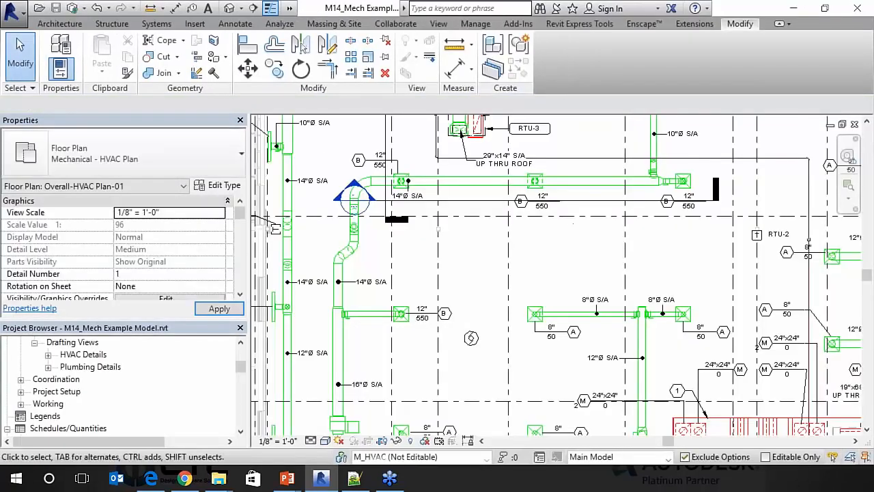
{"action": "middle_click_drag", "start_coordinate": [573, 223], "coordinate": [512, 353]}
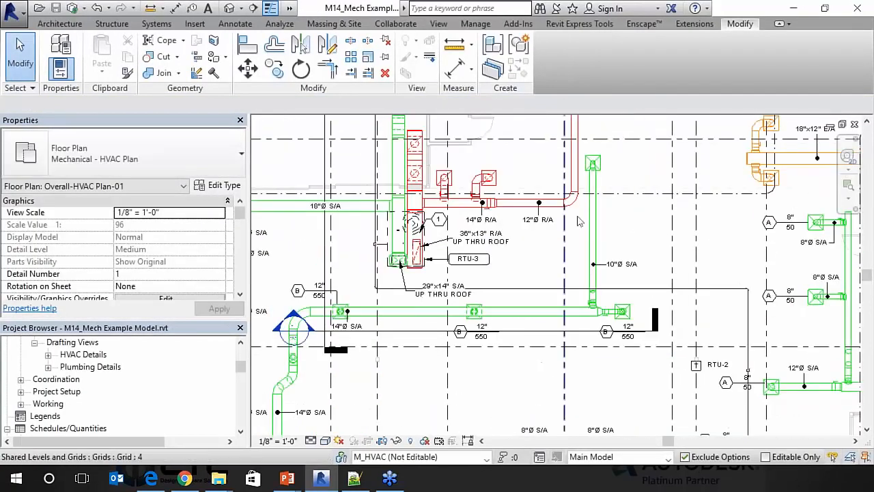
{"action": "left_click", "coordinate": [605, 164]}
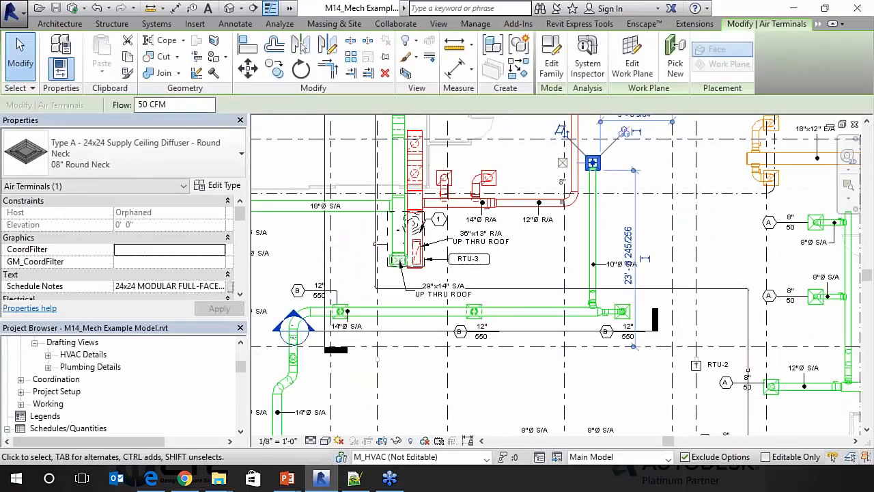
{"action": "left_click", "coordinate": [518, 374]}
{"action": "middle_click_drag", "start_coordinate": [525, 370], "coordinate": [499, 269]}
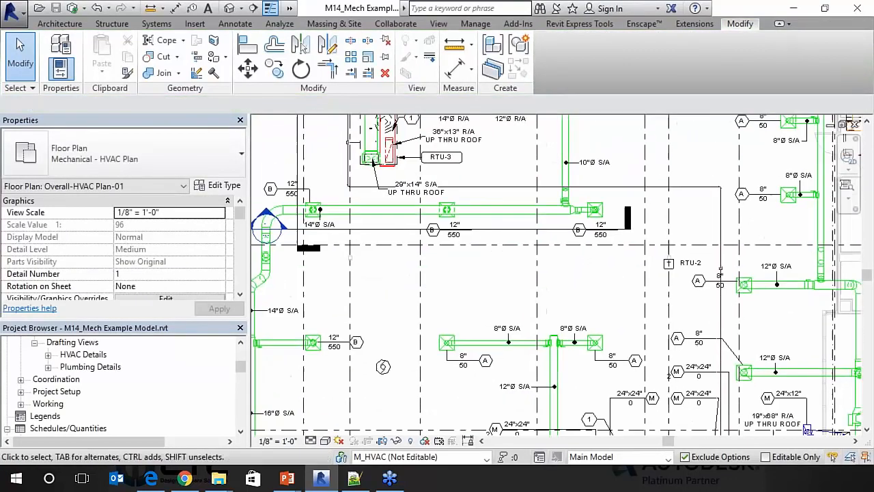